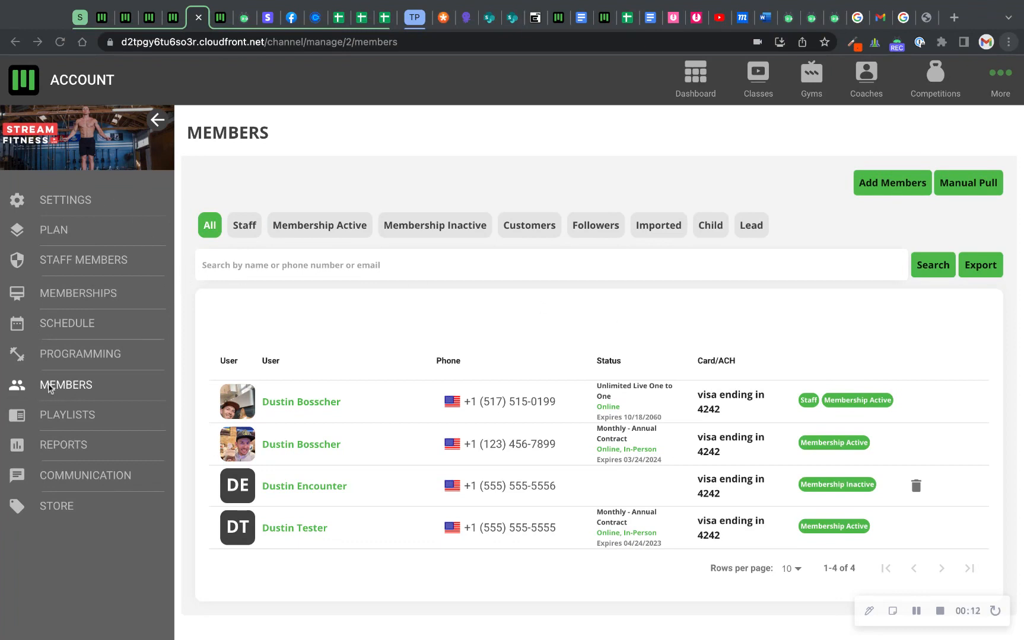
Collapse the side navigation and enter the member's first name in the member search field.
click(156, 121)
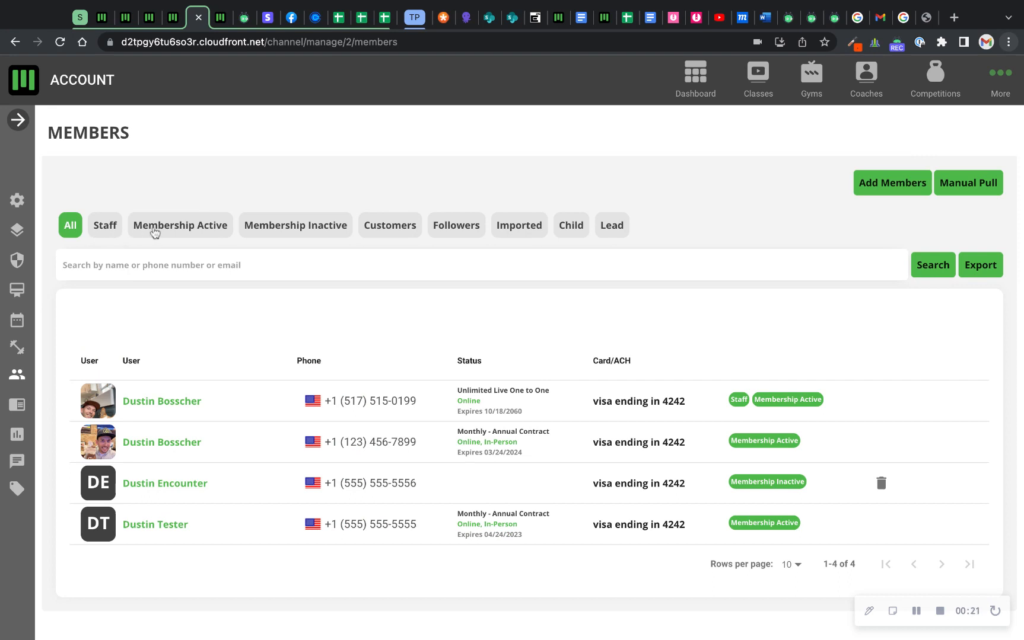
click(186, 266)
text(dustin)
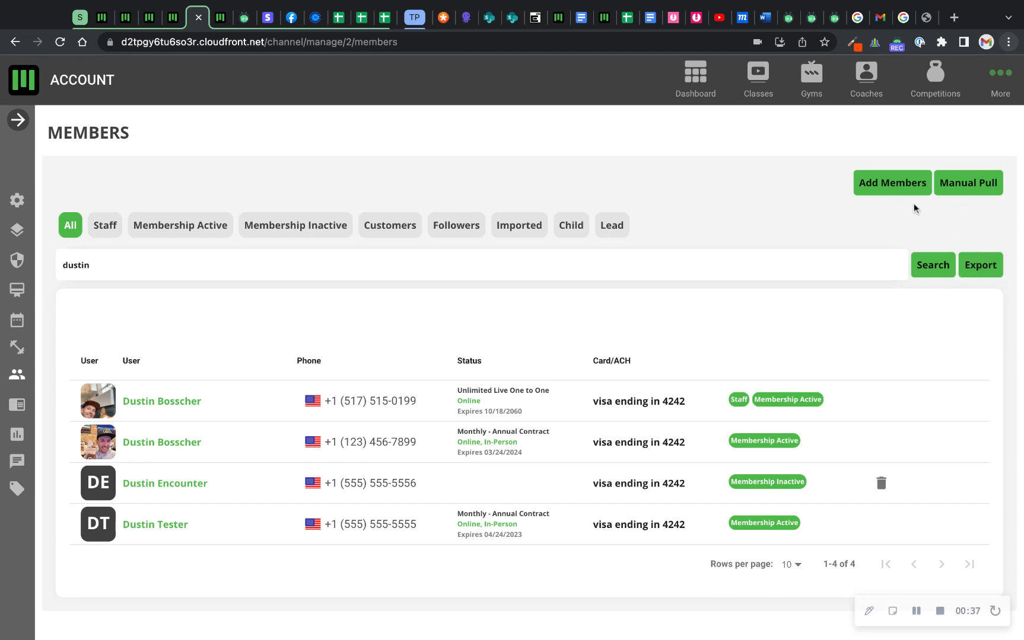
Open the form for manually adding a new user, review its fields and close it without saving.
click(894, 193)
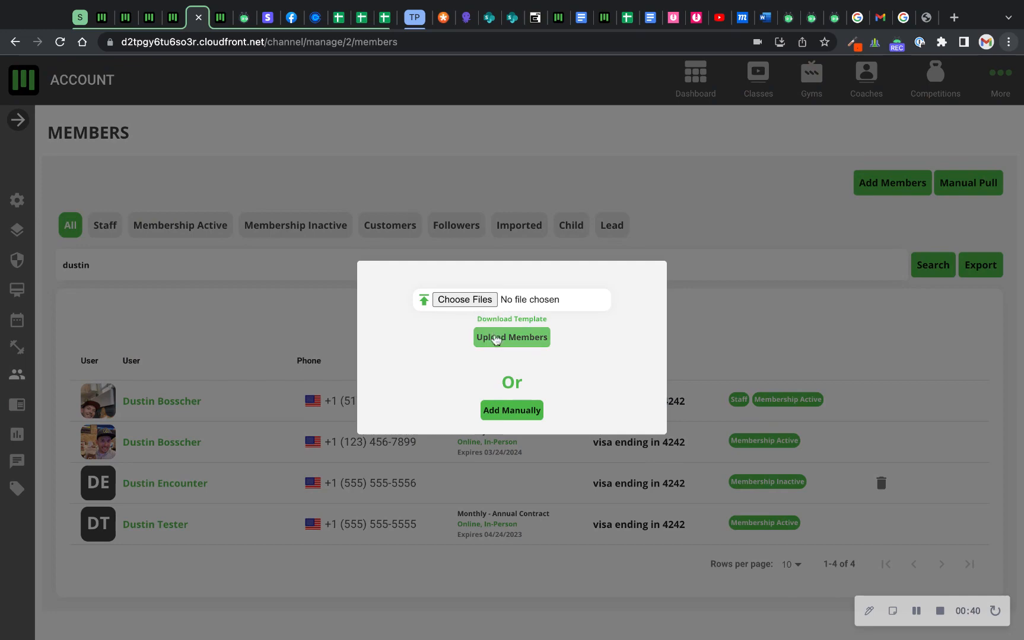
click(514, 415)
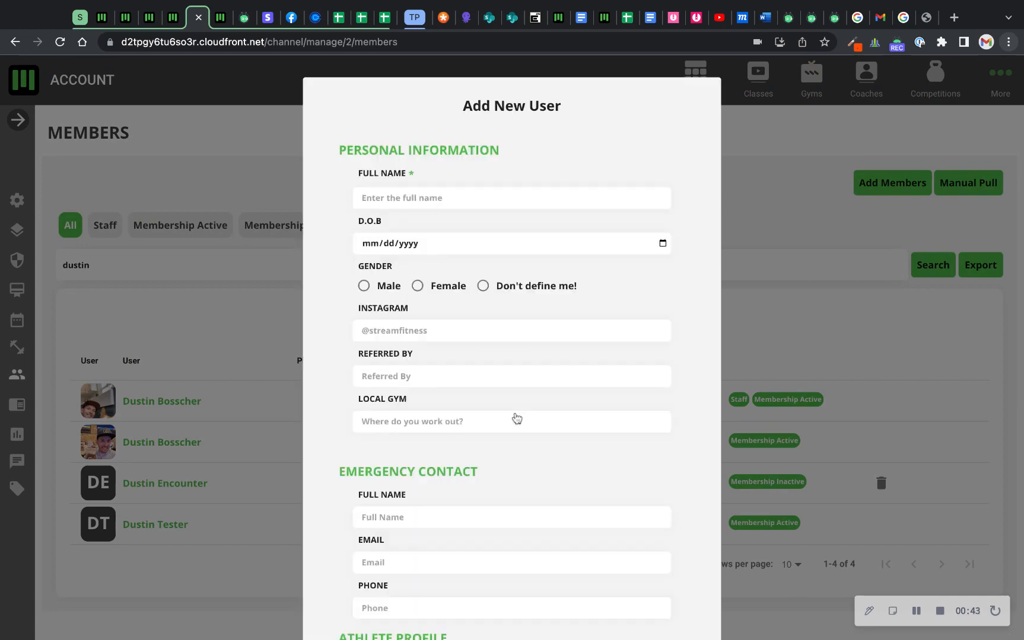
scroll(517, 418, down, 5)
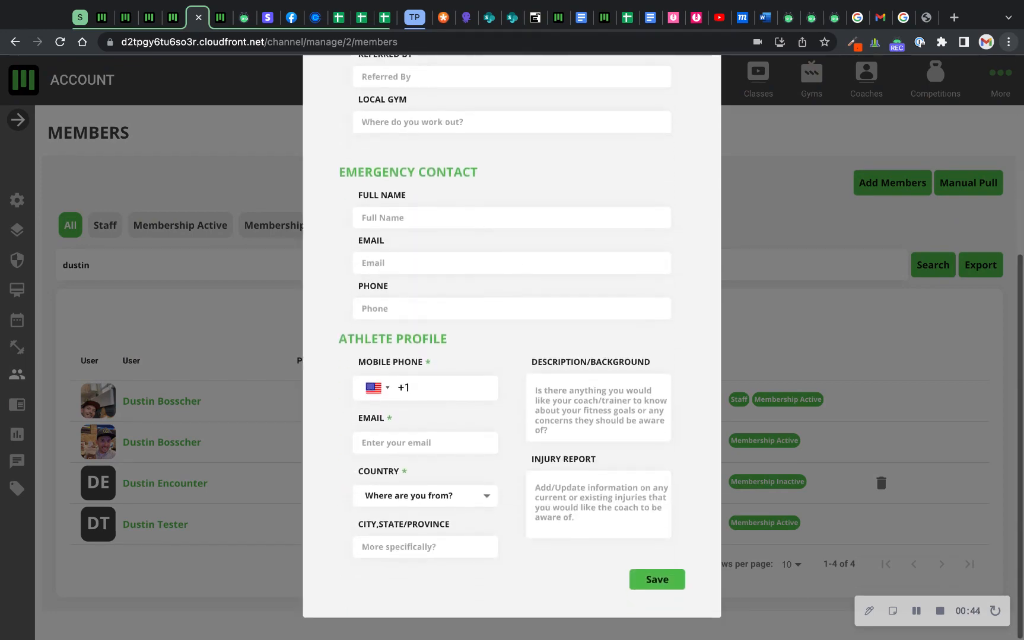
scroll(711, 253, up, 5)
click(765, 230)
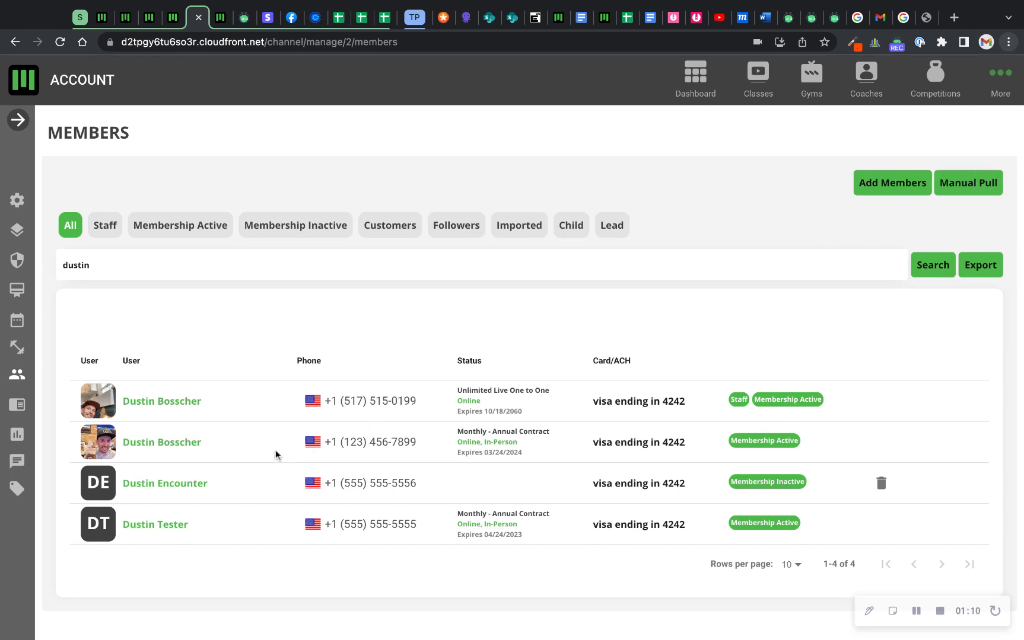
Open the profile of the member marked Membership Inactive and look over the credits, memberships and payments.
click(172, 484)
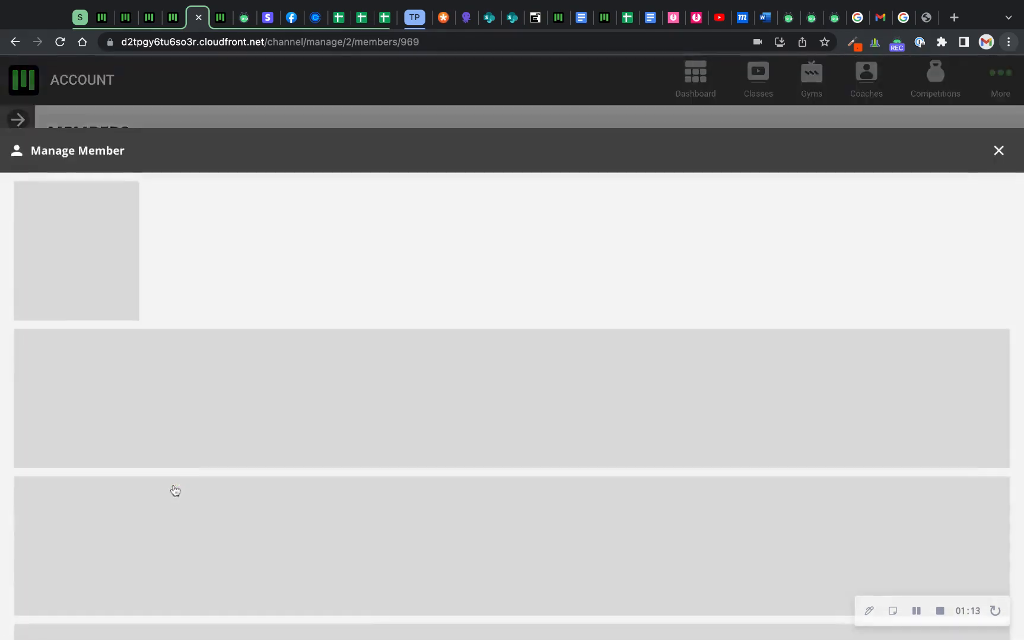
scroll(516, 290, down, 3)
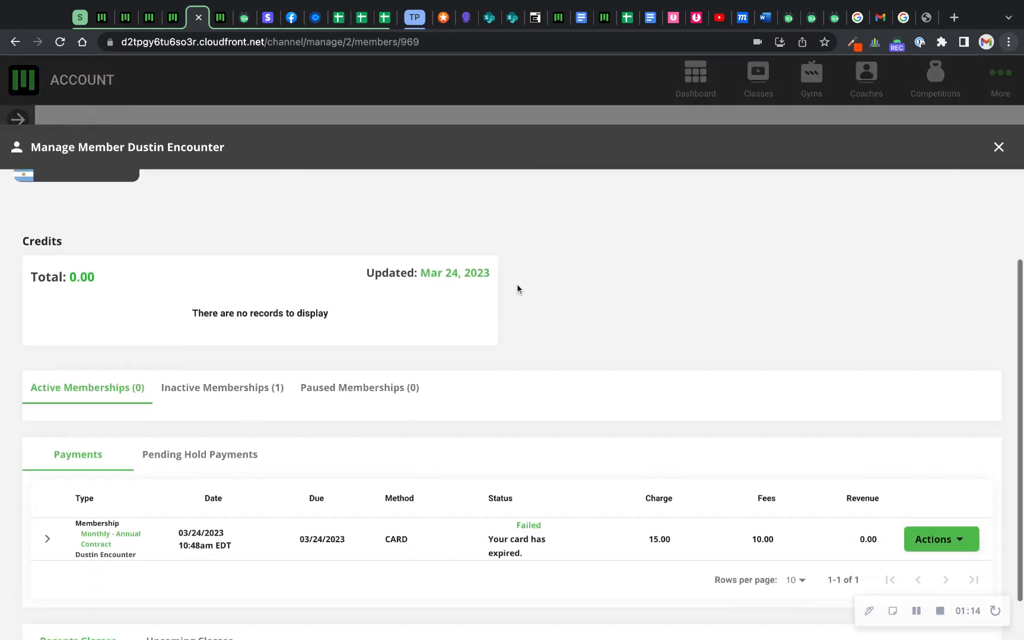
scroll(723, 201, up, 3)
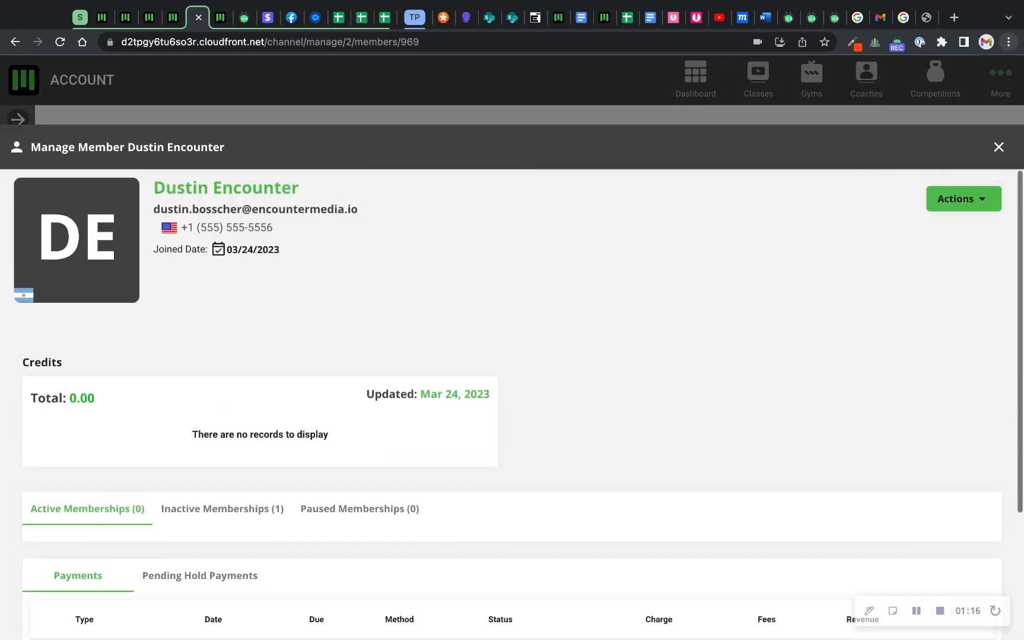
Start a new membership for this member on the Monthly - Annual Contract plan.
click(965, 202)
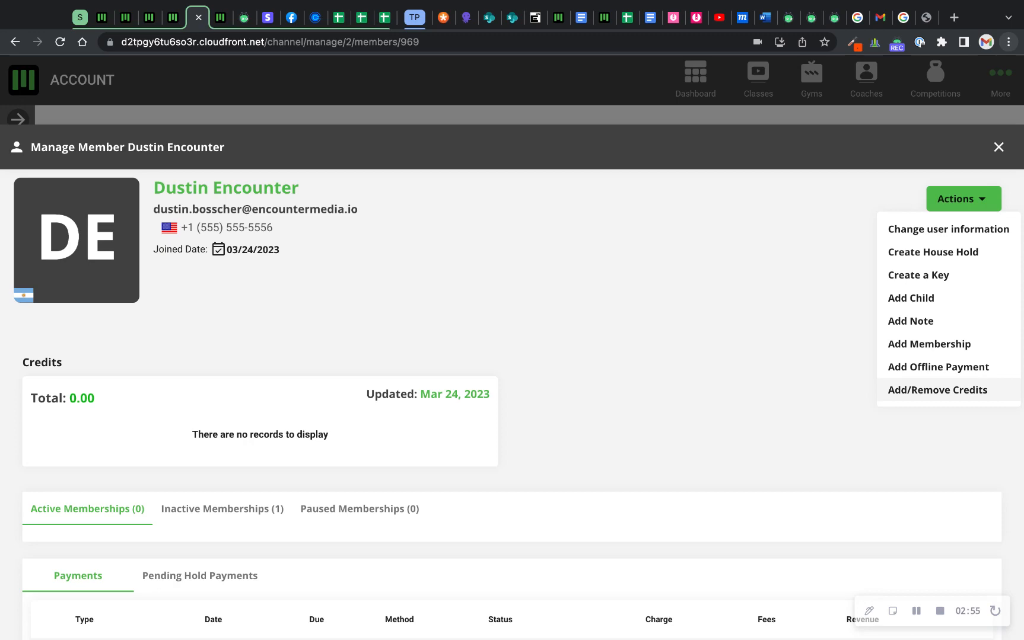
click(937, 349)
click(561, 261)
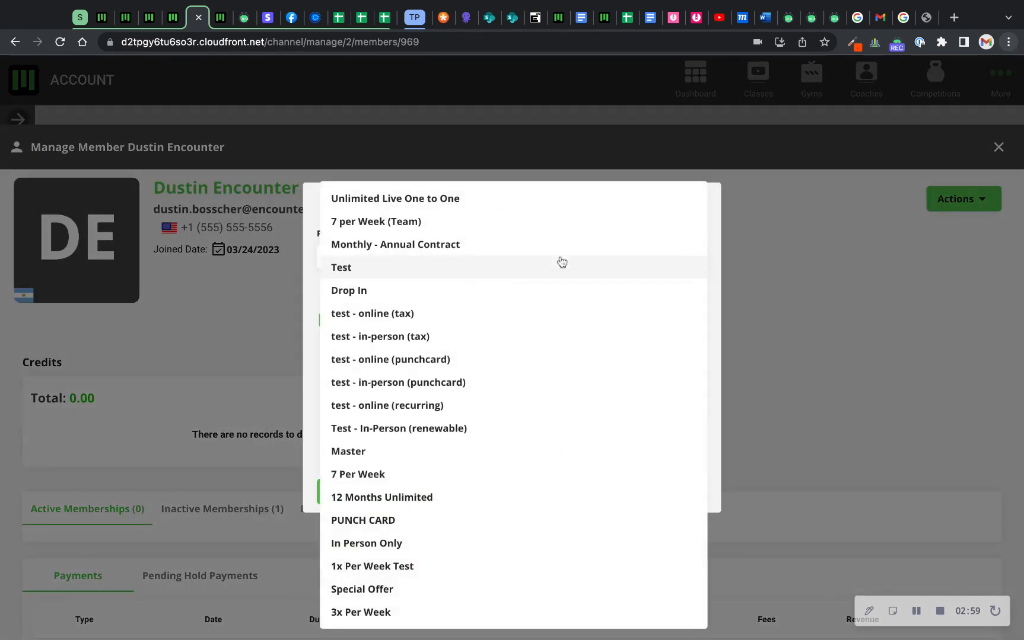
click(402, 245)
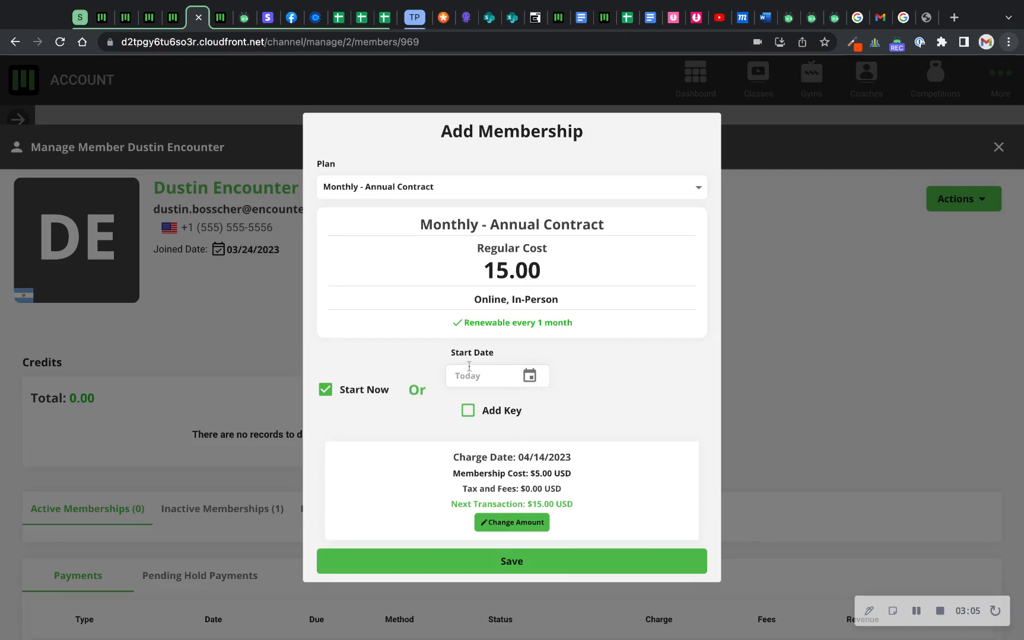
Set the membership's start date to April 29, 2023.
triple_click(450, 358)
click(529, 376)
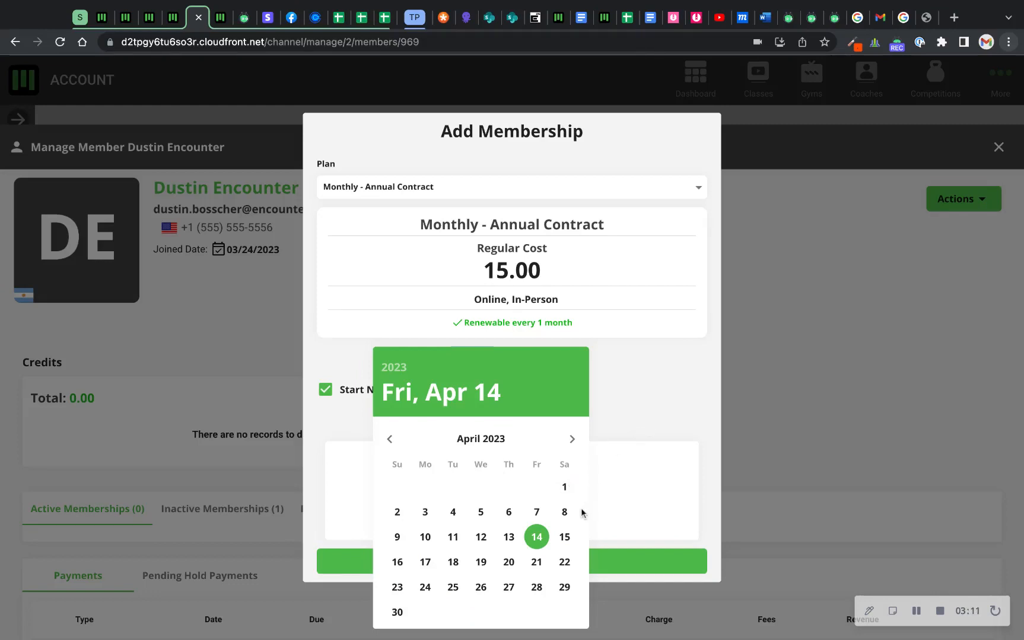
click(564, 587)
click(624, 418)
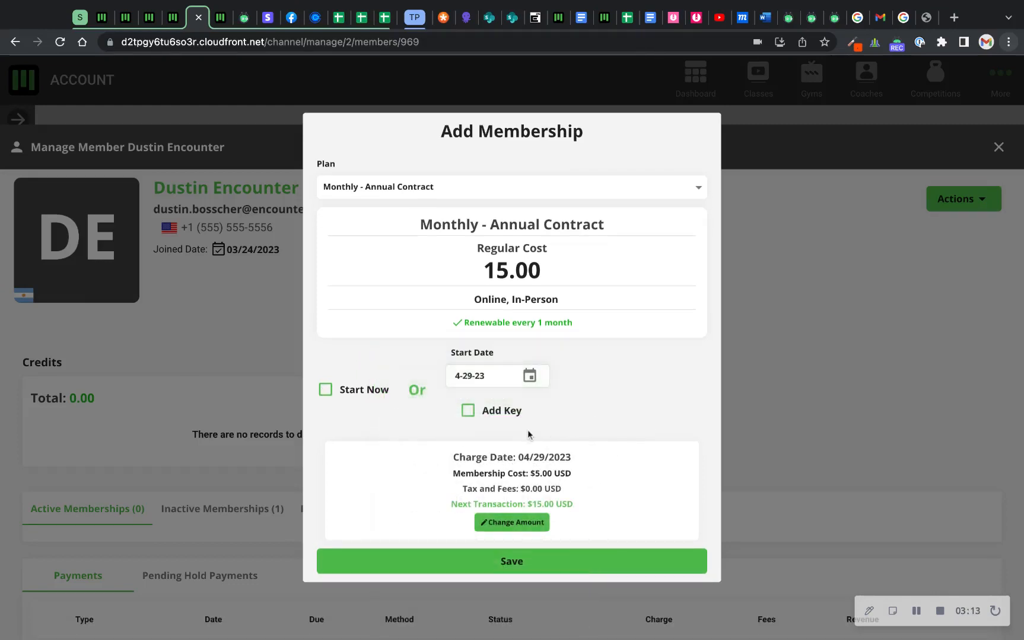
Switch the membership's start back to Start Now.
click(469, 414)
click(529, 376)
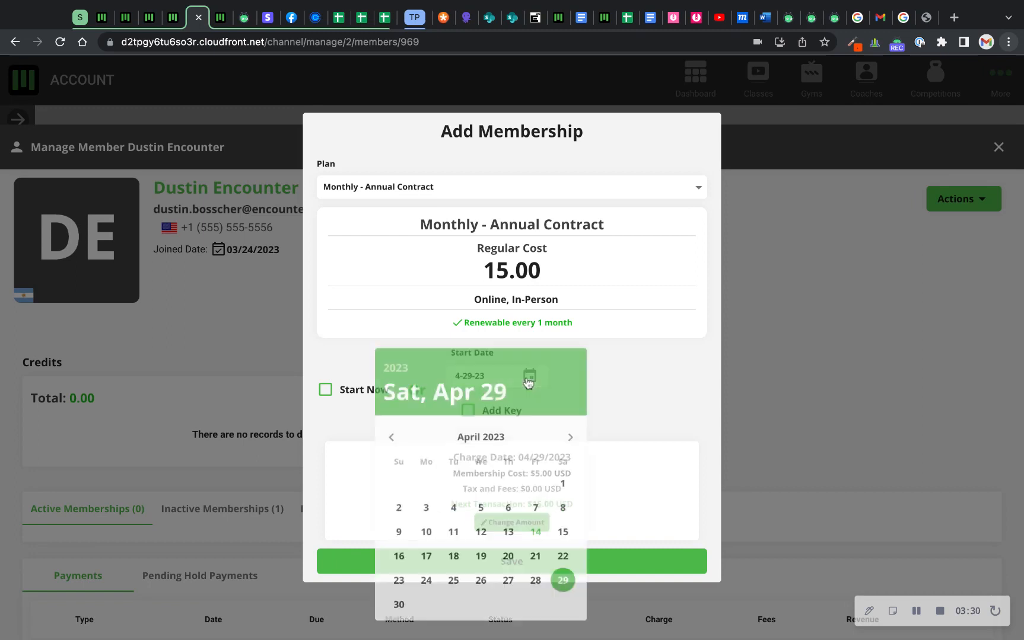
click(323, 393)
click(325, 393)
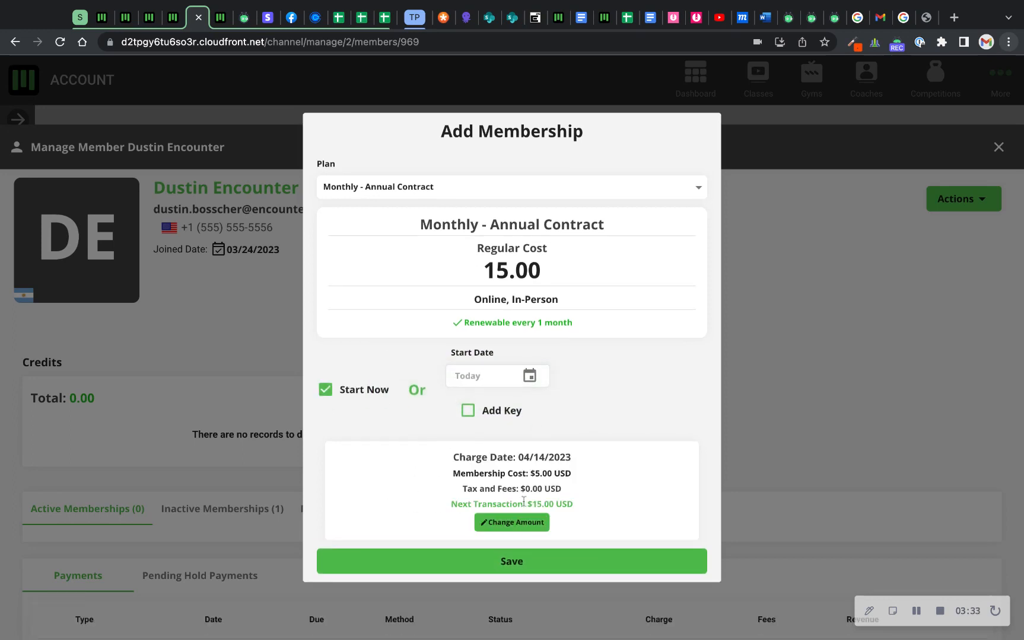
Open the membership amount for editing and restore its default value.
click(500, 527)
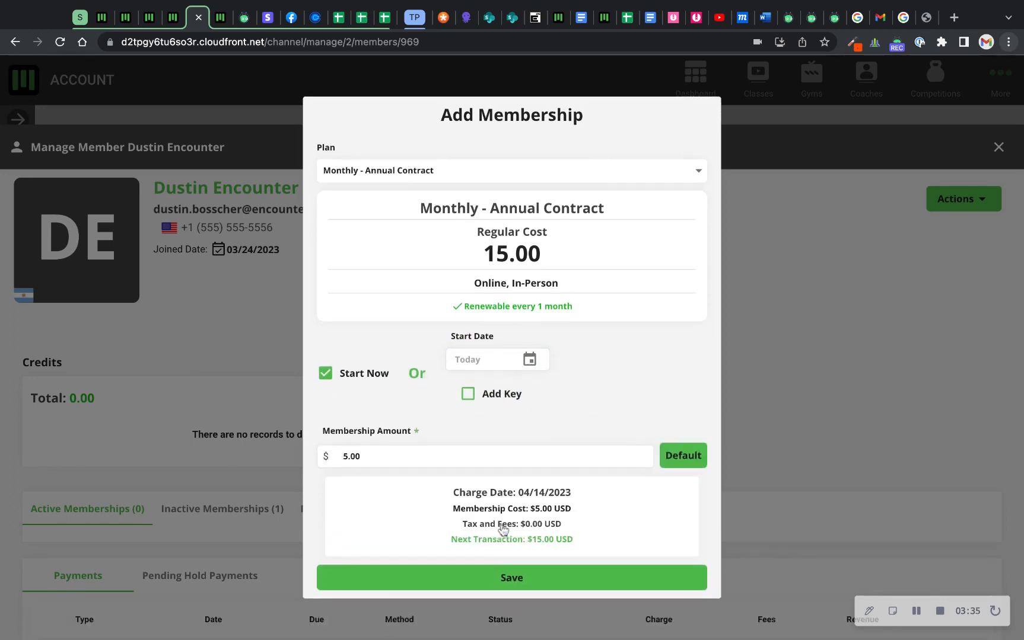
double_click(444, 458)
click(572, 400)
click(683, 455)
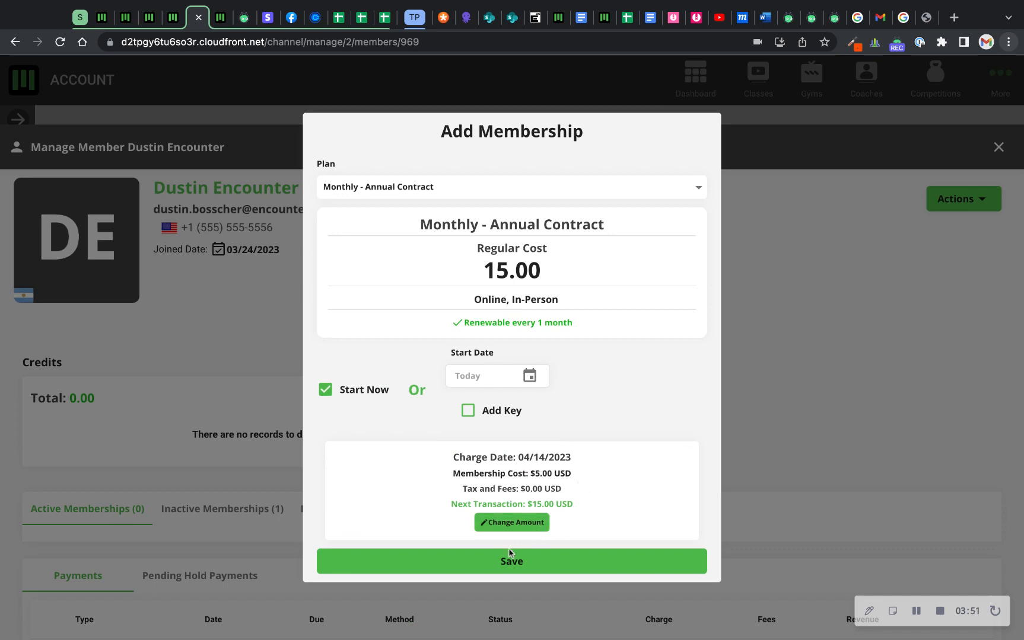
Save the new membership and check the status of its payment in the member's payment list.
click(501, 565)
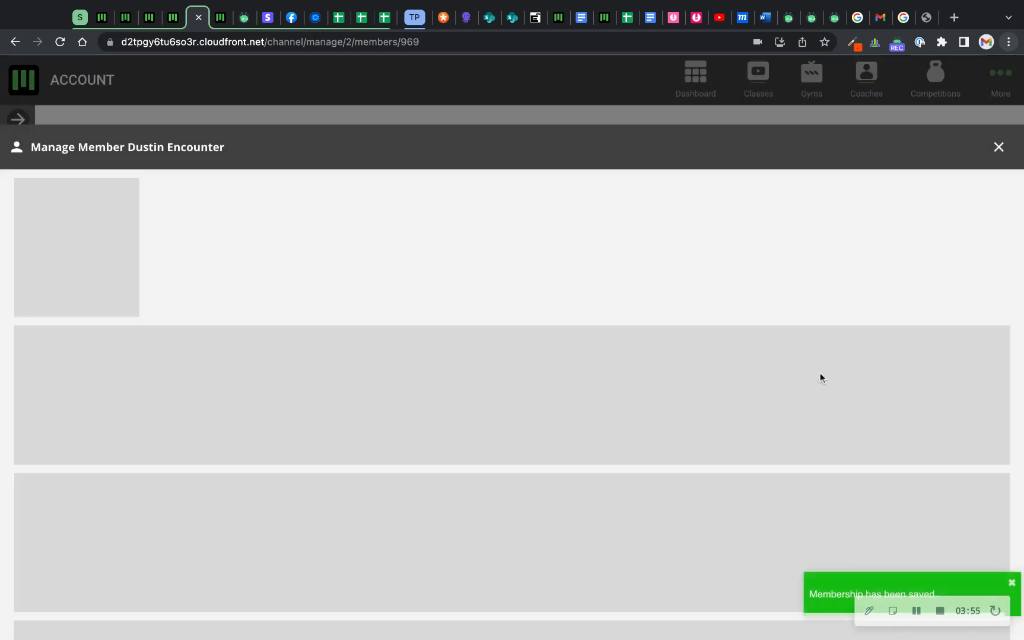
scroll(592, 438, down, 4)
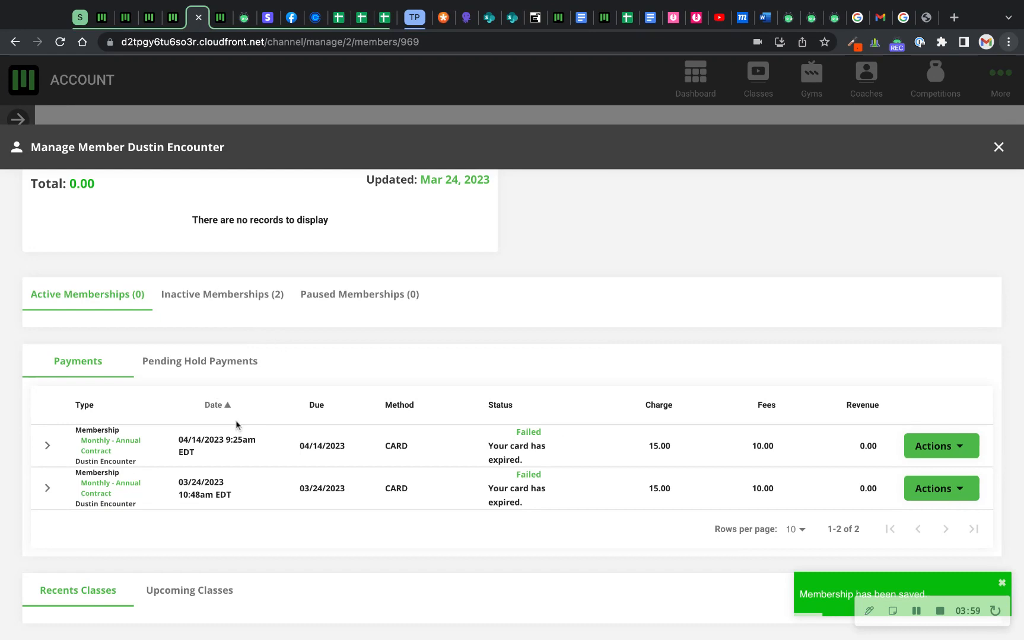
triple_click(529, 460)
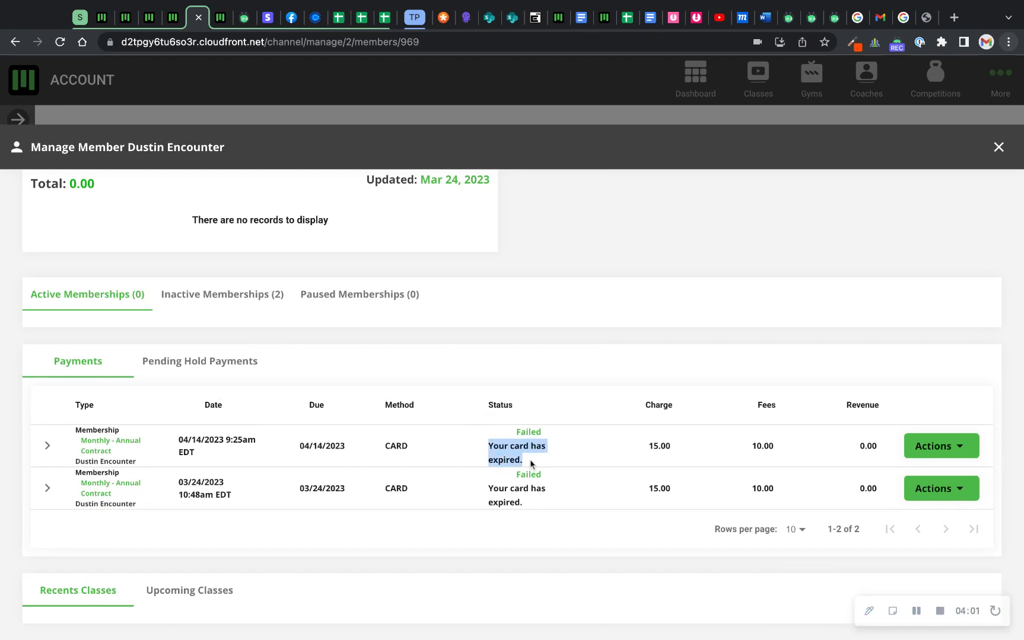
Open the member's user information for editing and start adding a payment method.
scroll(894, 296, up, 4)
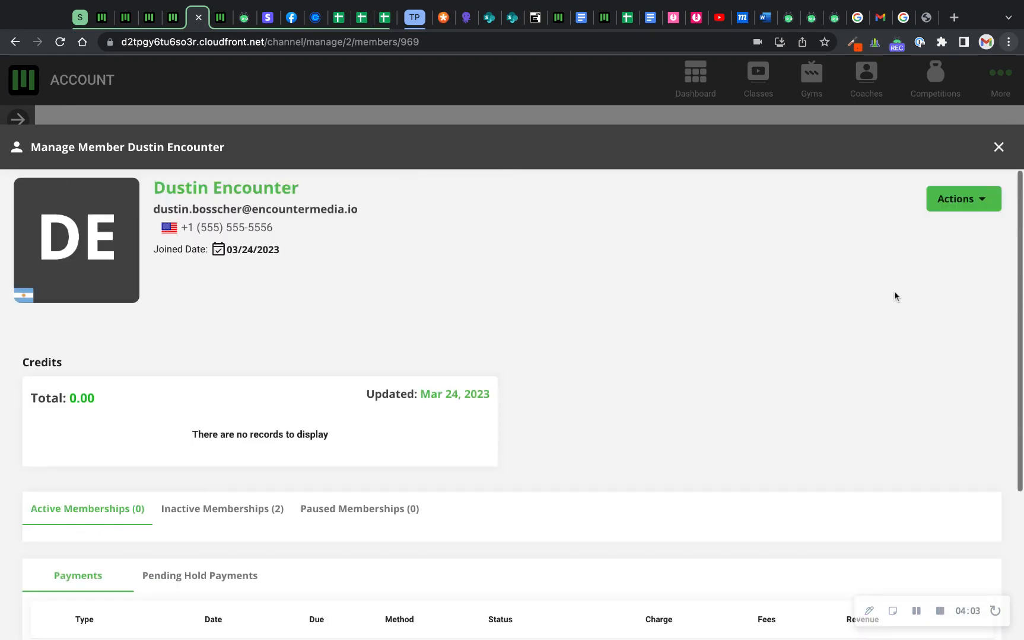
click(962, 200)
click(929, 233)
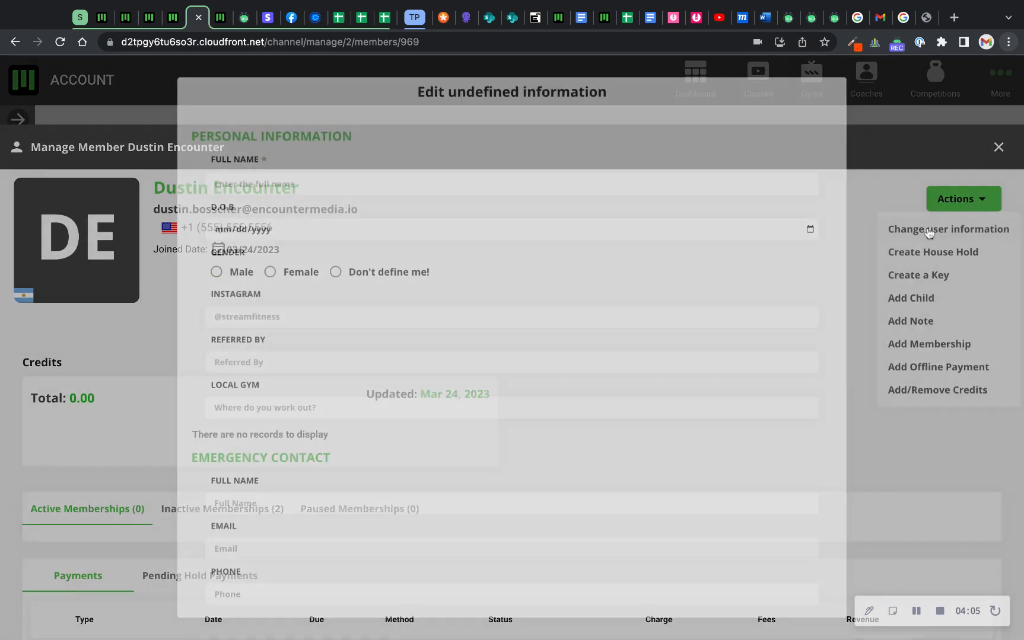
scroll(491, 313, down, 5)
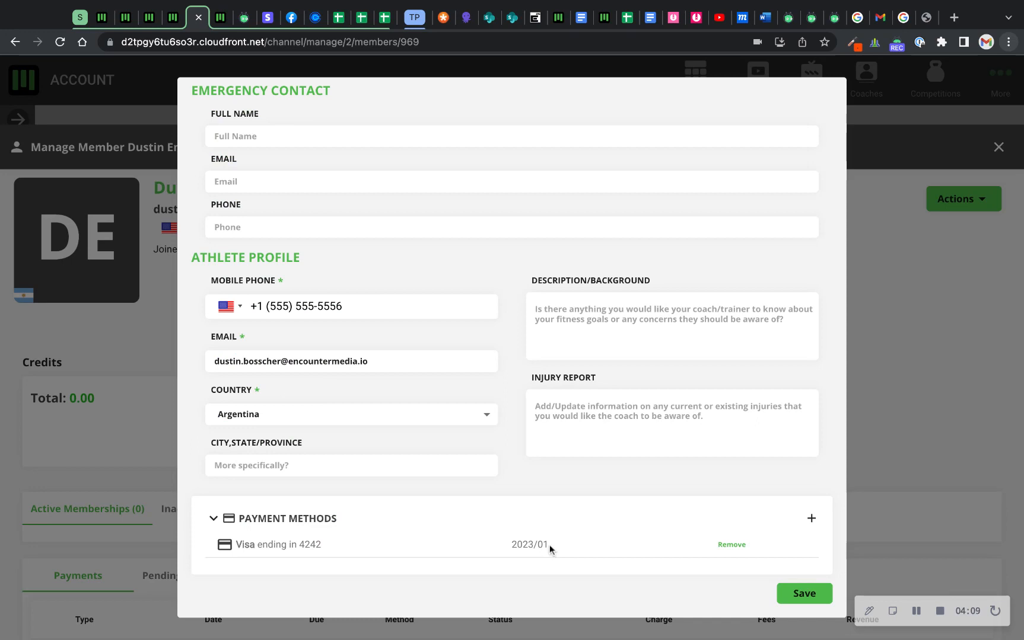
click(811, 518)
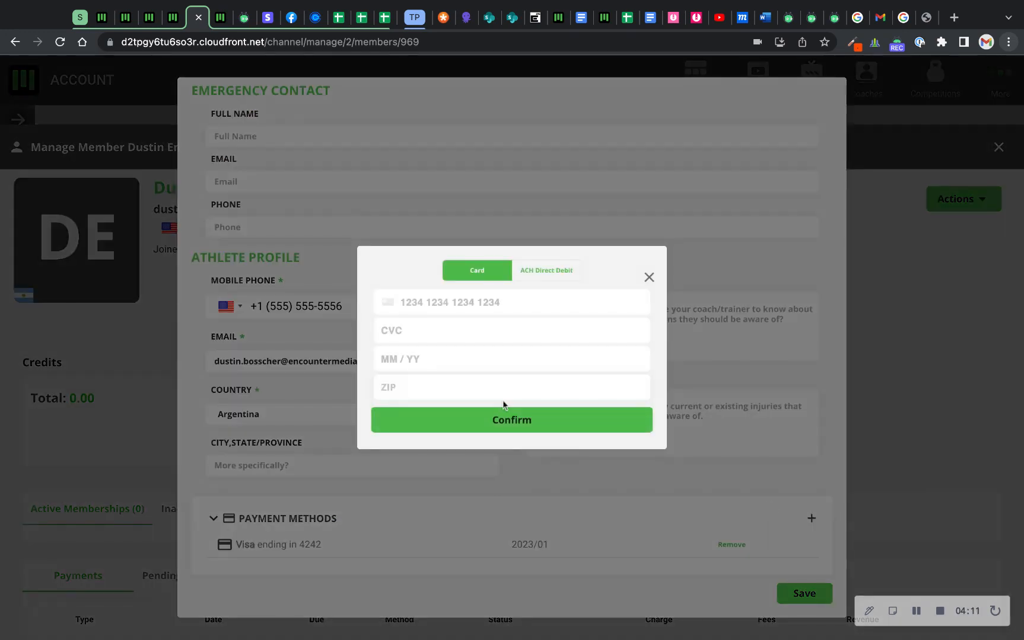
Enter the card number, CVC, expiry date and ZIP code, confirm the new card and close the user information form.
click(403, 303)
text(4242 4)
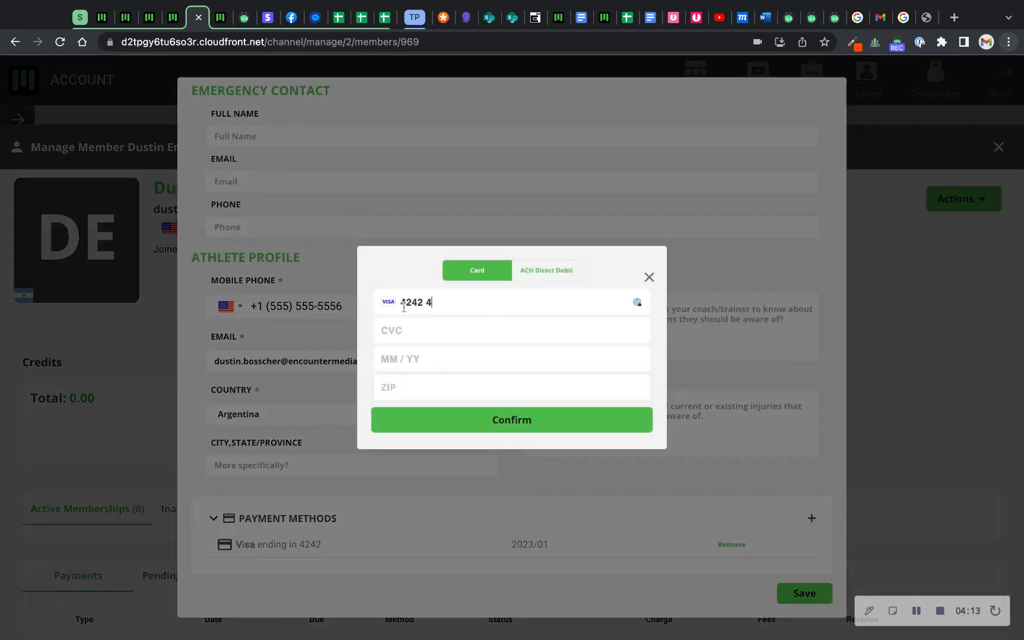
text(242 4242 4242)
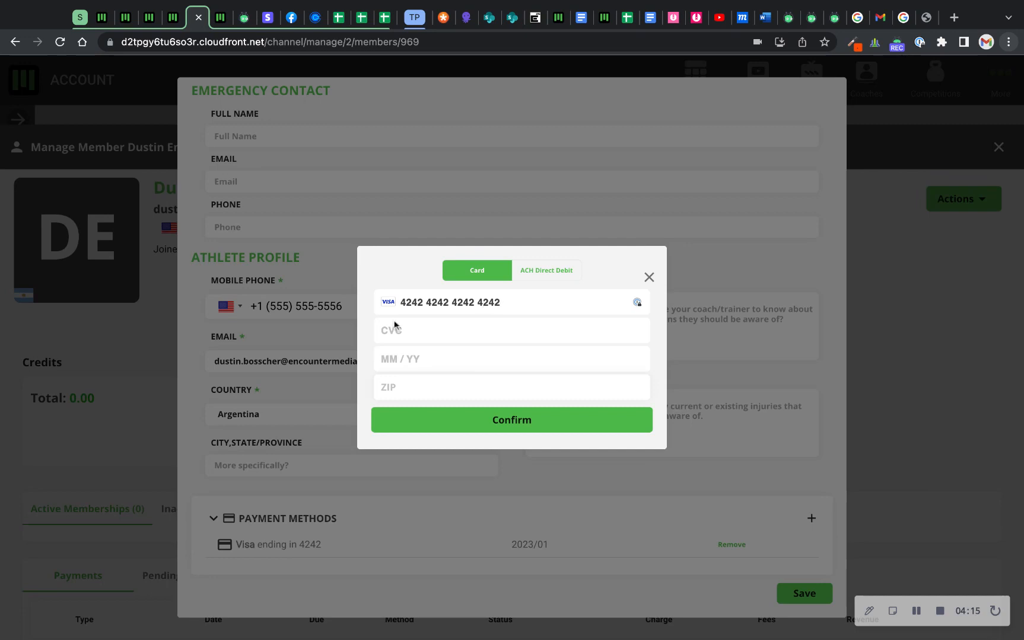
click(394, 327)
text(234)
click(394, 362)
text(0128)
click(393, 381)
text(48380)
click(433, 424)
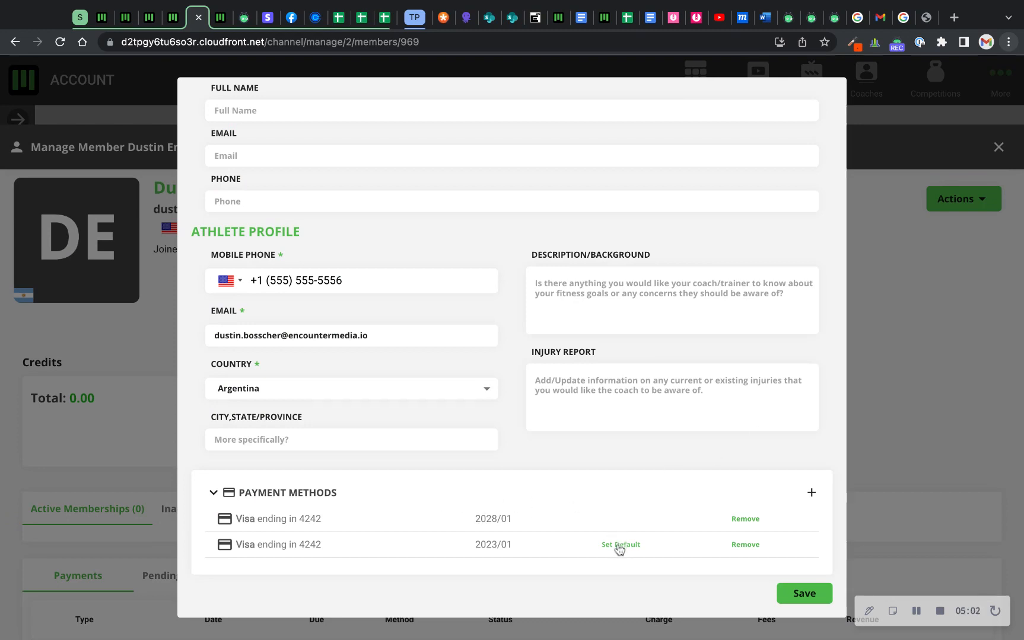
click(939, 371)
Add a Monthly - Annual Contract membership starting now to the member again and save it.
scroll(735, 359, down, 3)
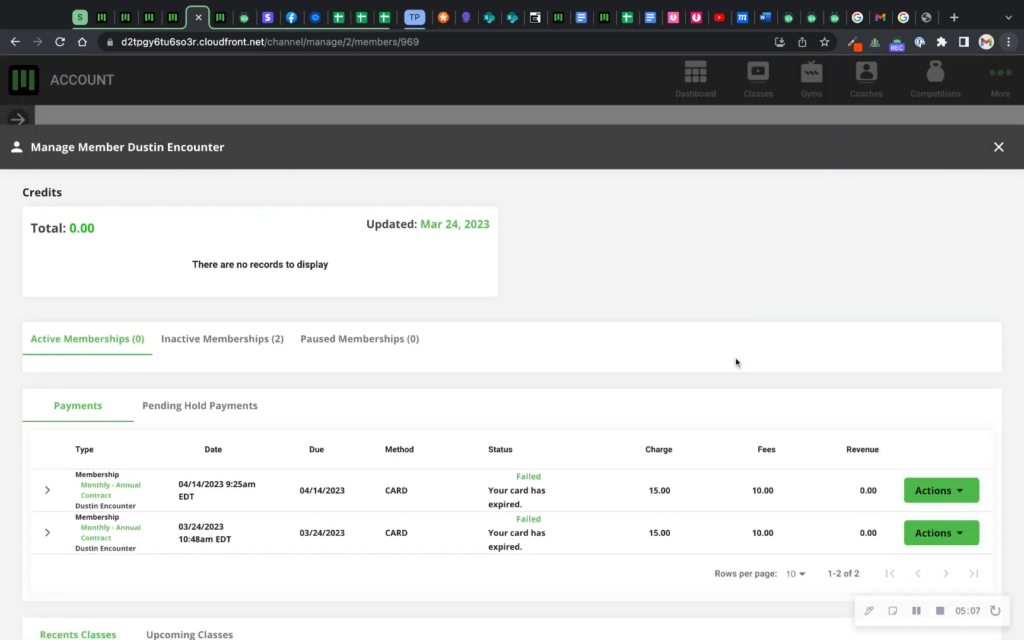
scroll(738, 356, up, 3)
click(958, 200)
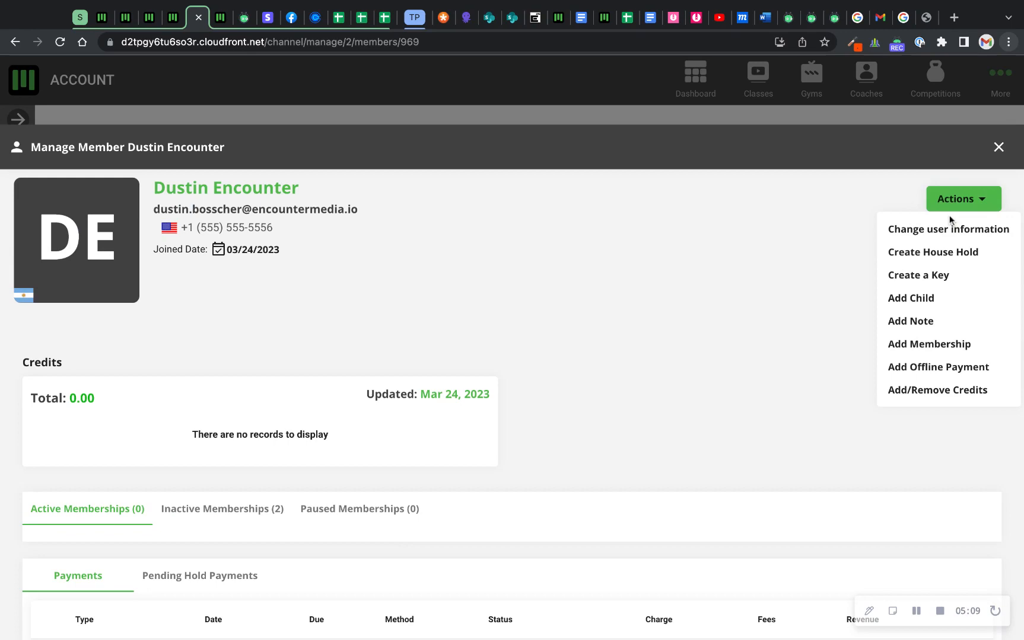
click(925, 347)
click(418, 265)
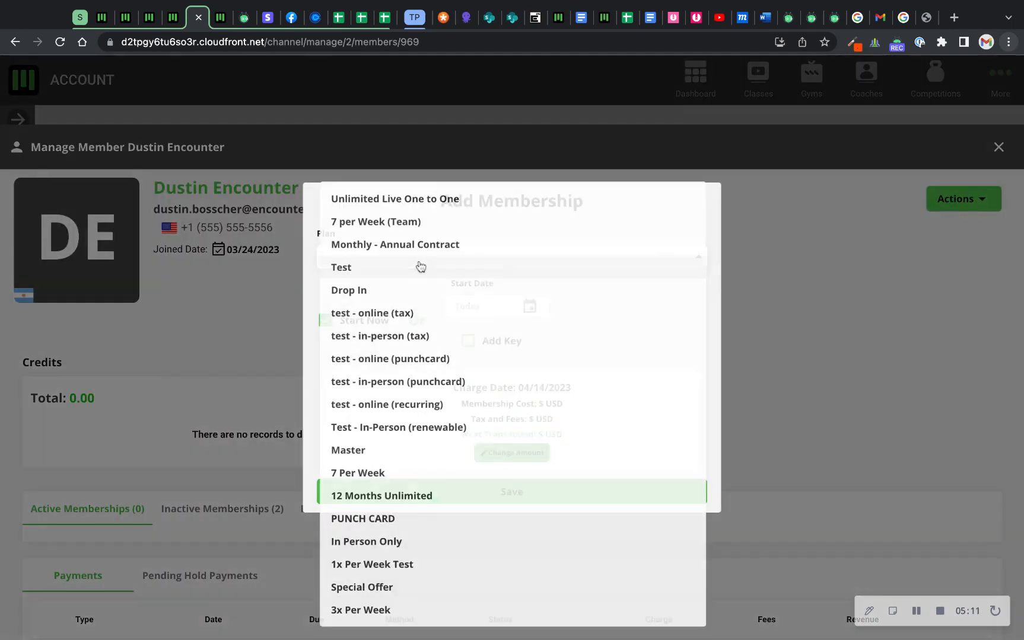
click(384, 249)
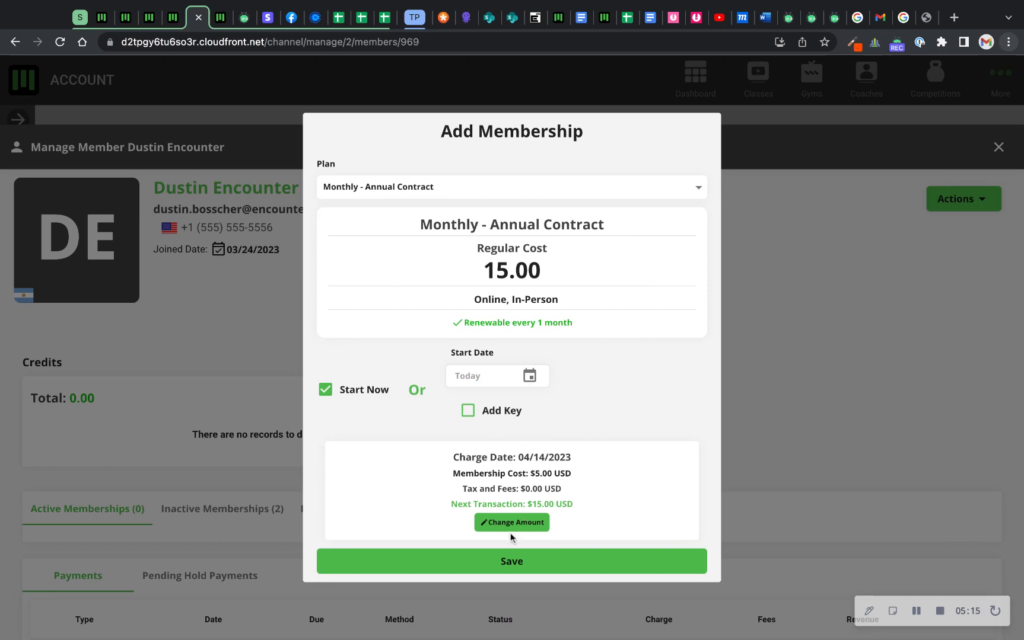
click(501, 567)
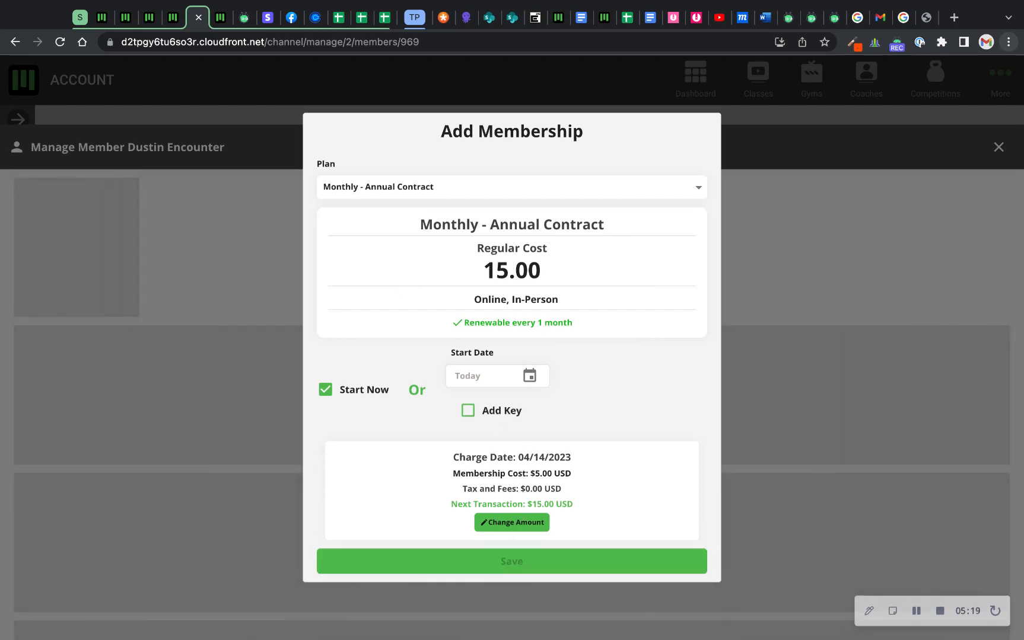
Review the plan, contract dates and renewal date of the member's active Monthly - Annual Contract membership.
scroll(512, 404, down, 5)
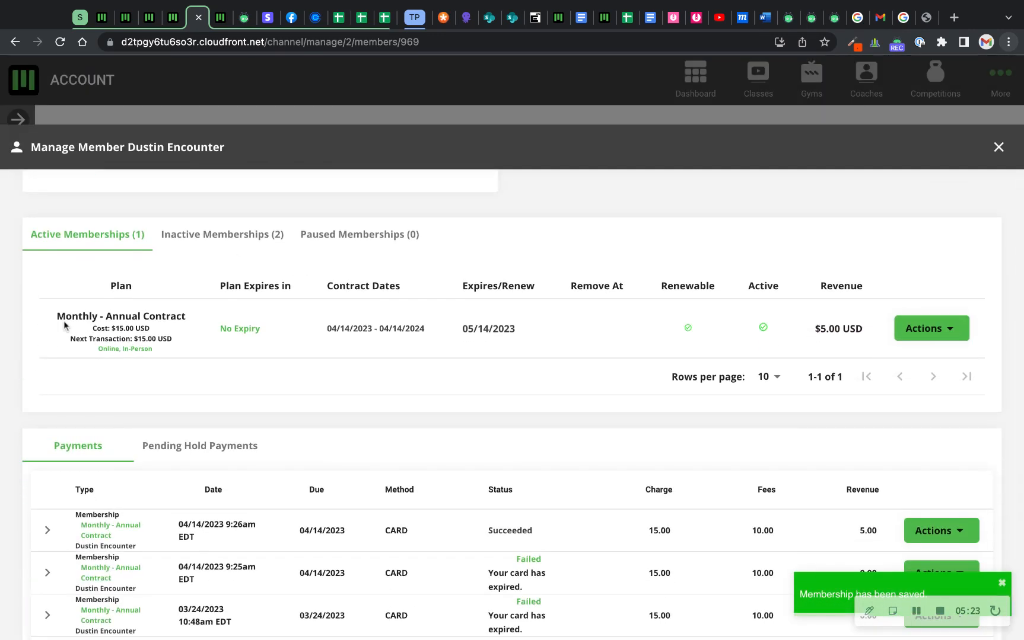
drag(54, 321, 156, 350)
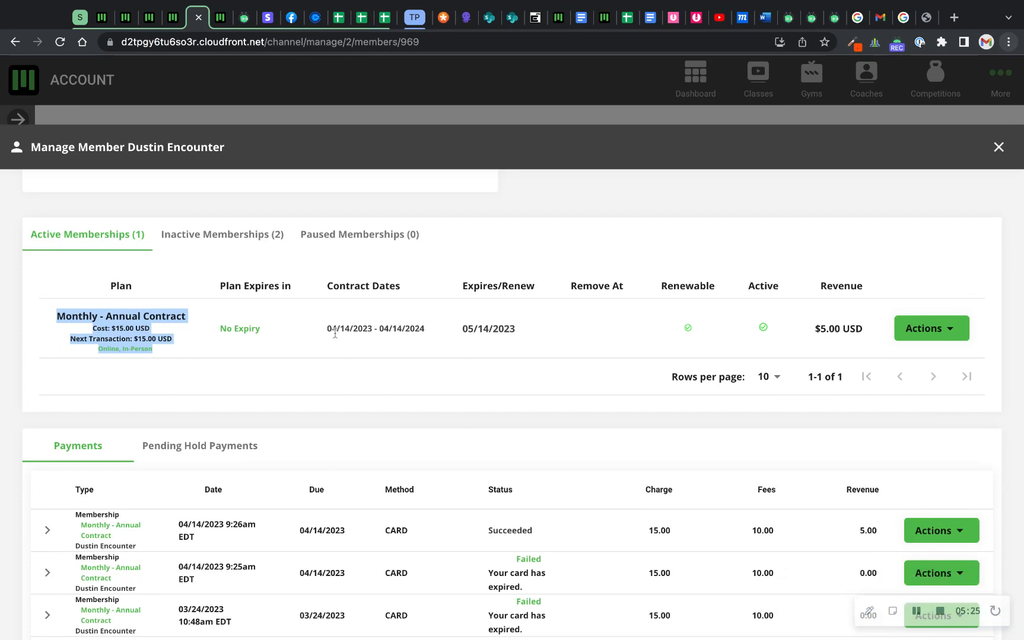
drag(329, 329, 470, 326)
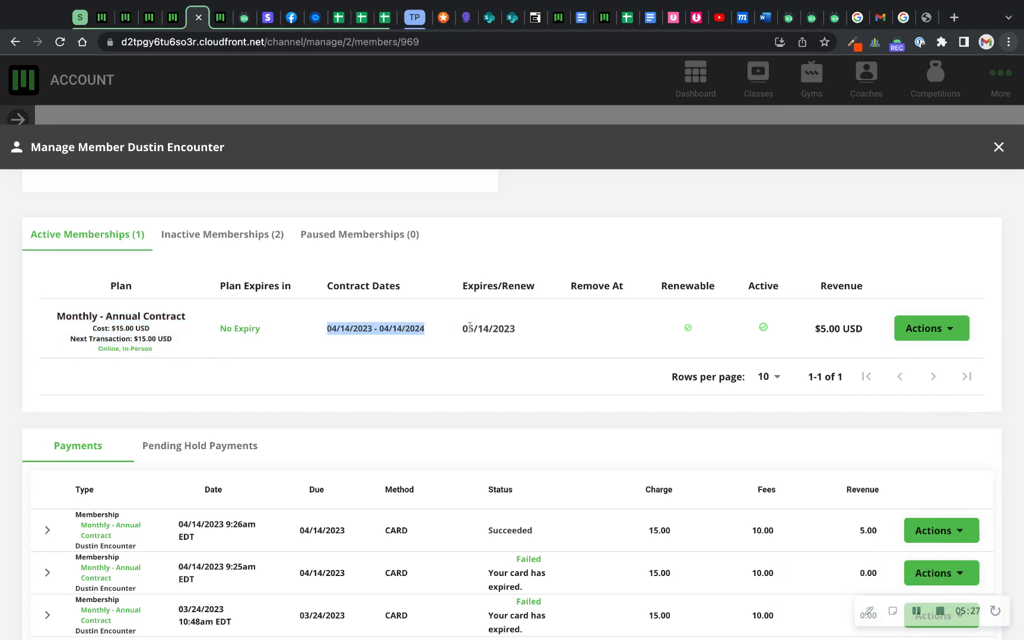
double_click(469, 327)
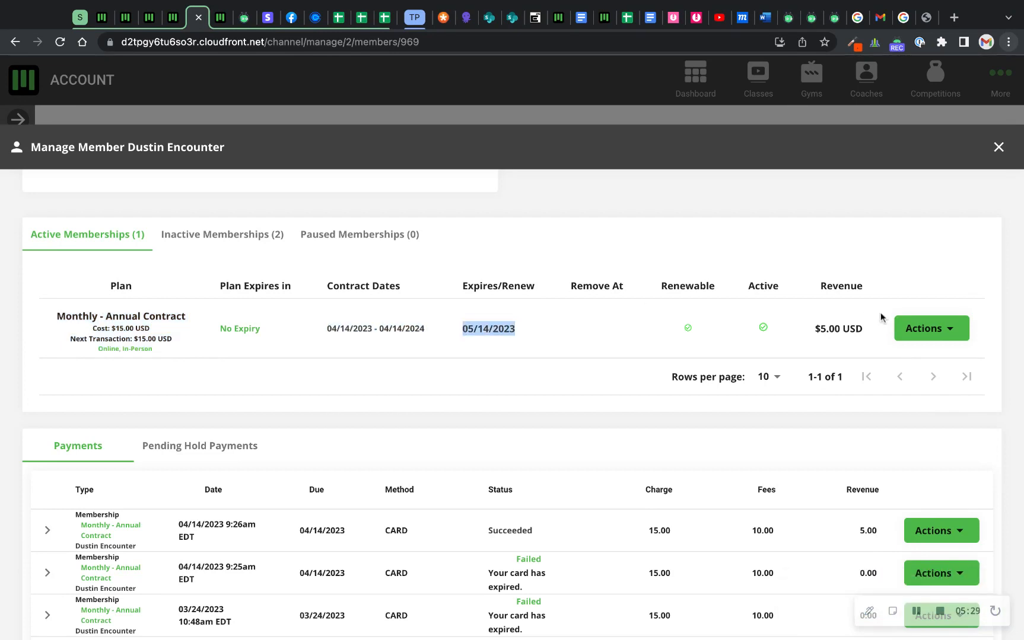
Open the amount settings of the active membership to view its charge details, and close them without saving.
click(943, 333)
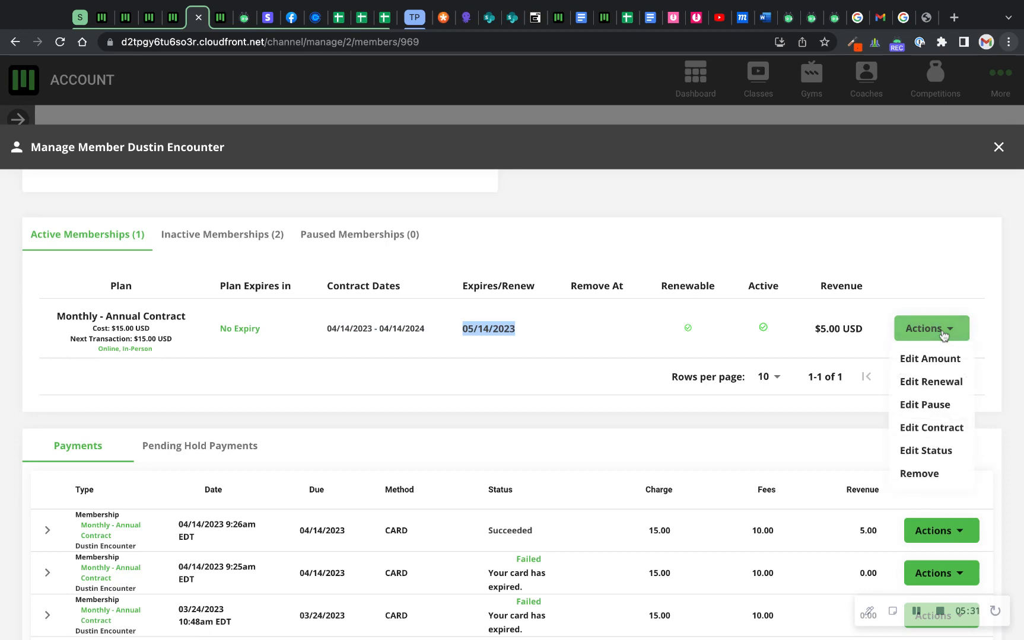
click(926, 361)
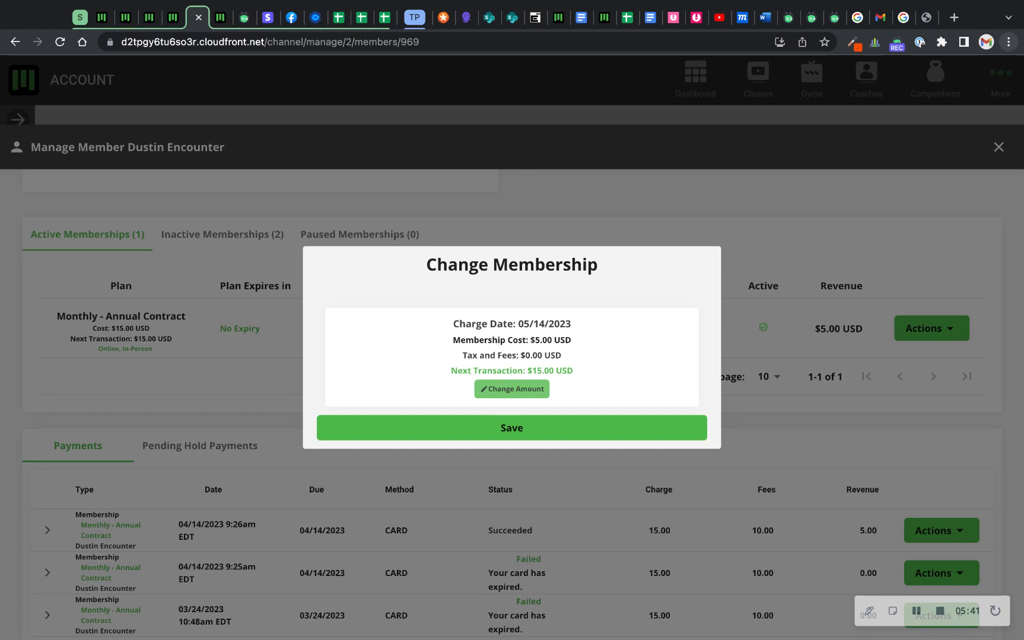
click(768, 237)
Preview the membership's renewal settings with Renewable set to No, switch back to Yes and close without saving.
click(933, 332)
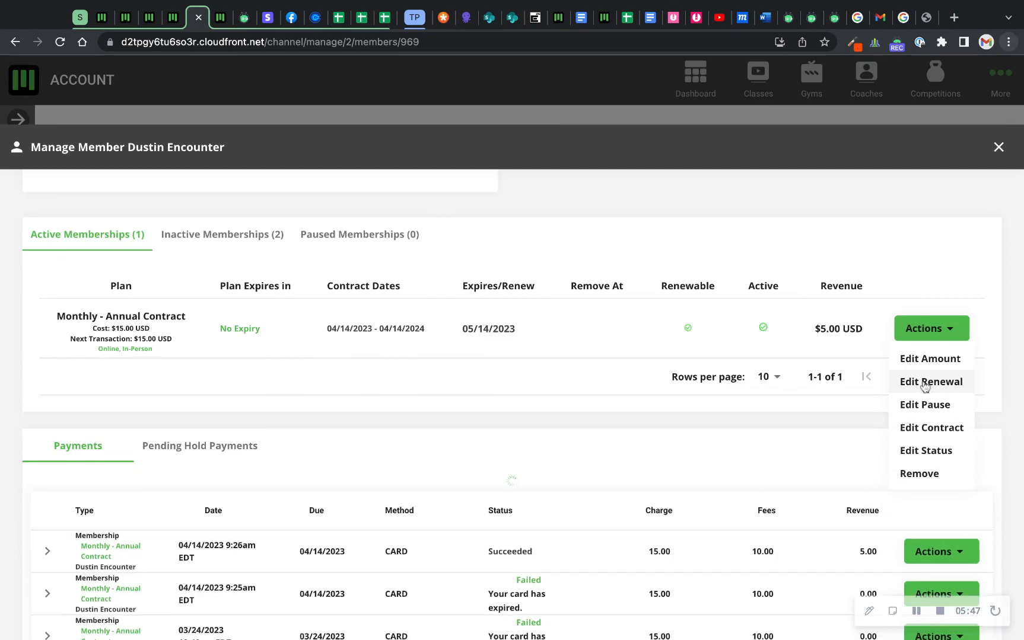
click(924, 384)
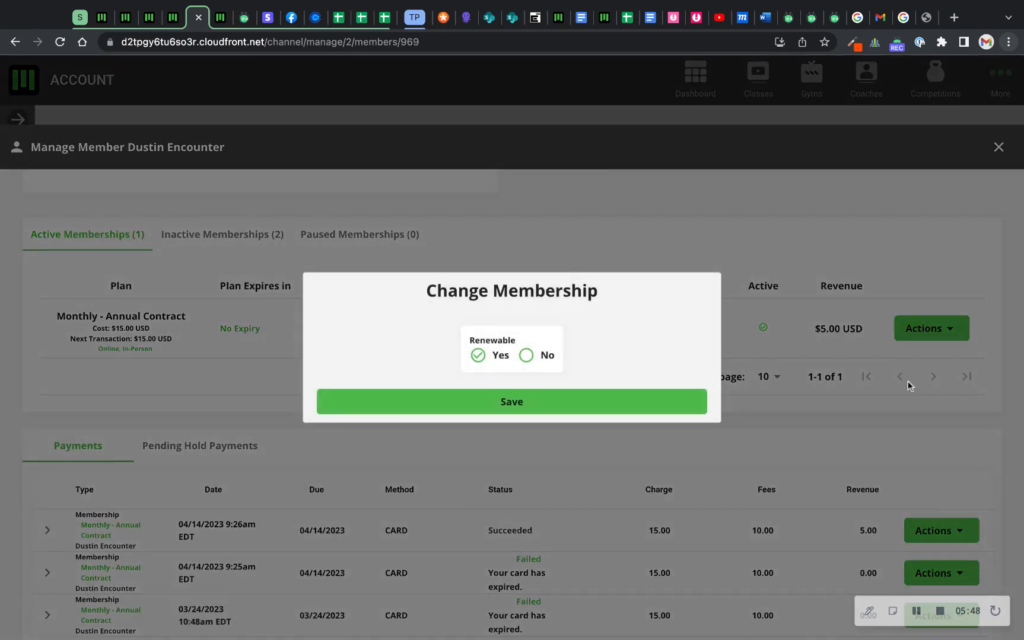
click(526, 356)
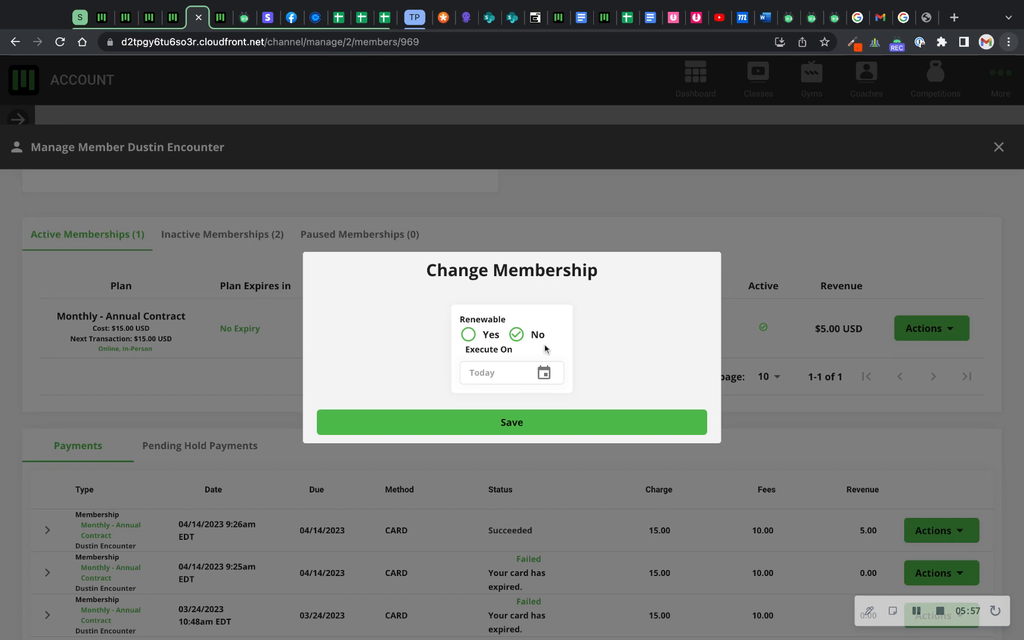
click(474, 340)
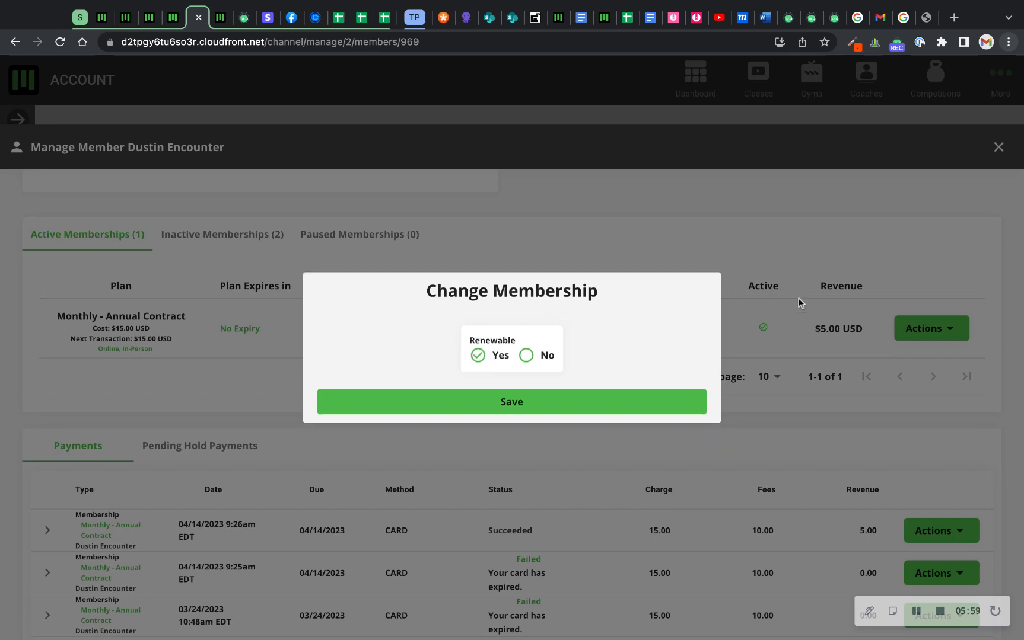
click(933, 267)
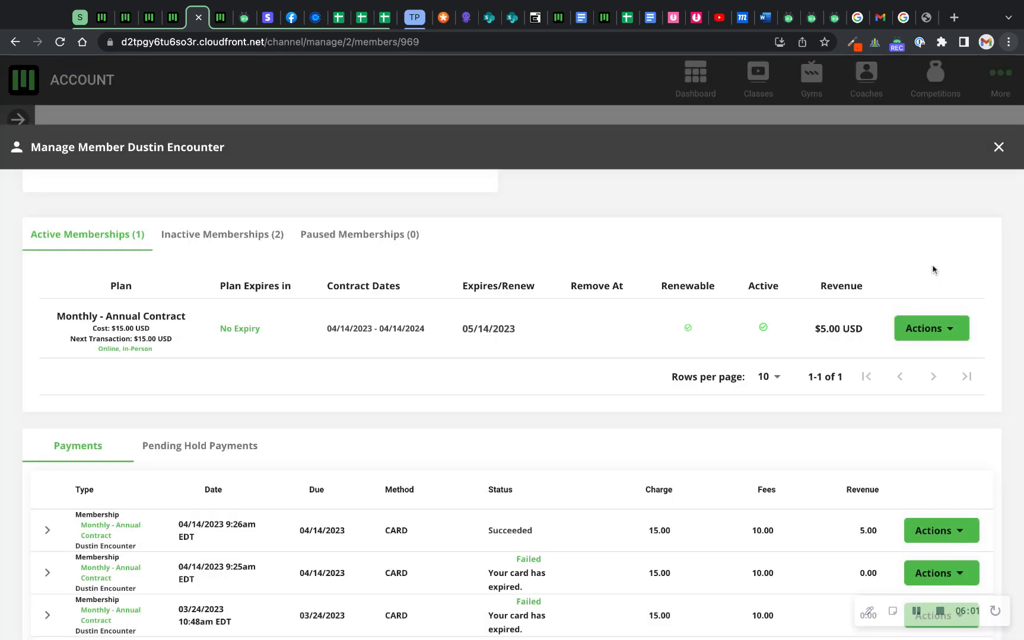
Examine the membership's pause fee and scheduled pause options with Schedule set to Yes, and close without saving.
click(935, 324)
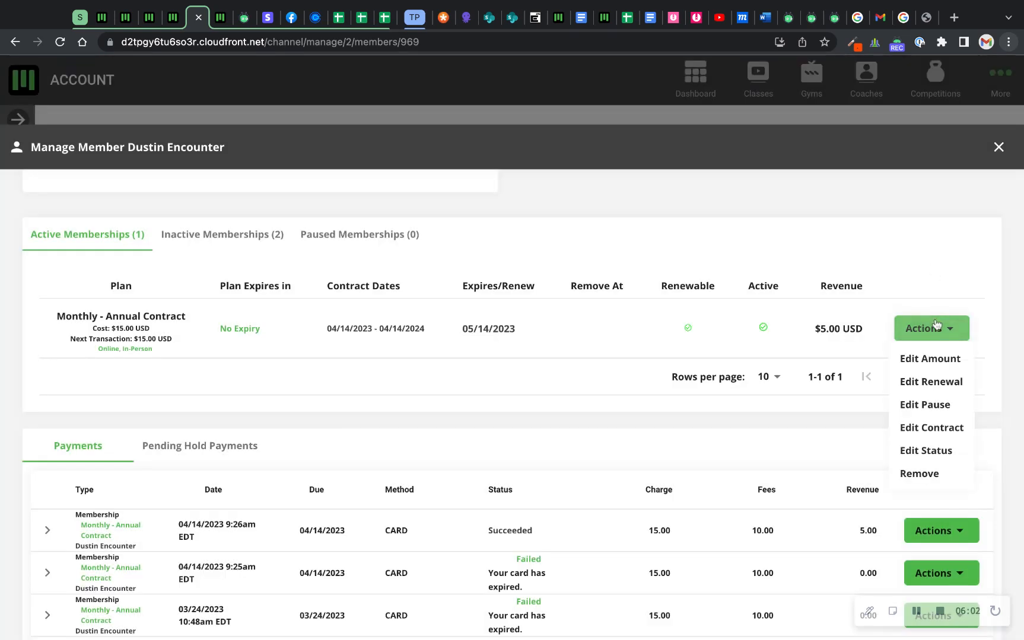
click(932, 407)
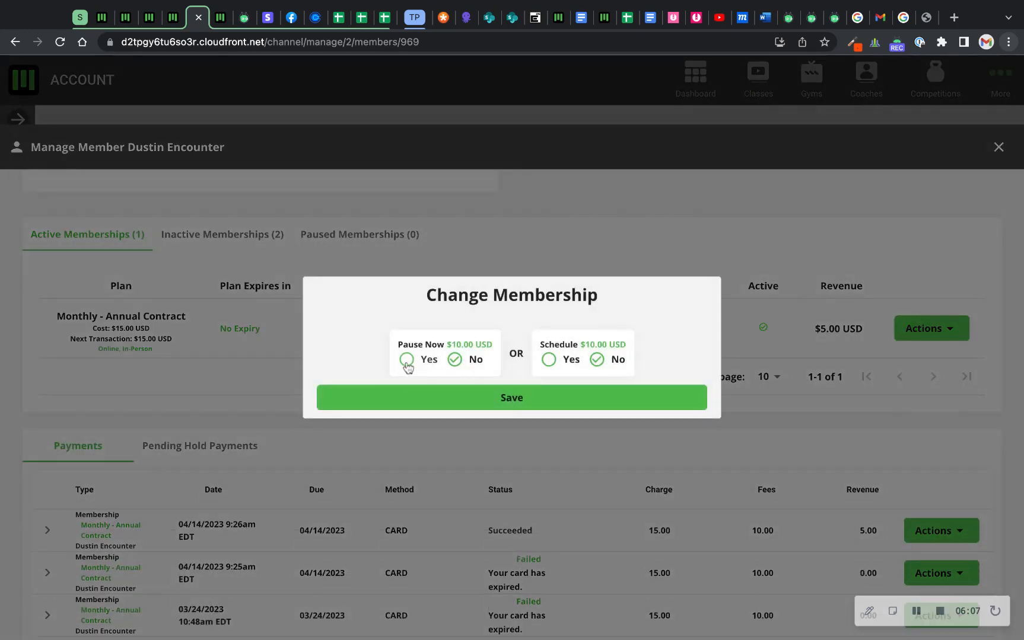
triple_click(486, 345)
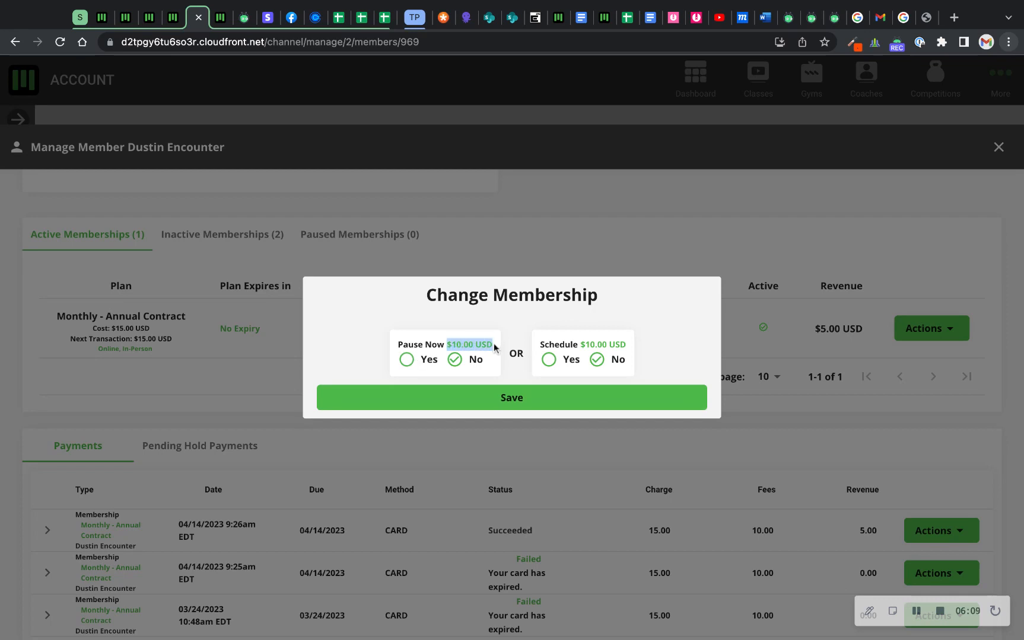
click(549, 360)
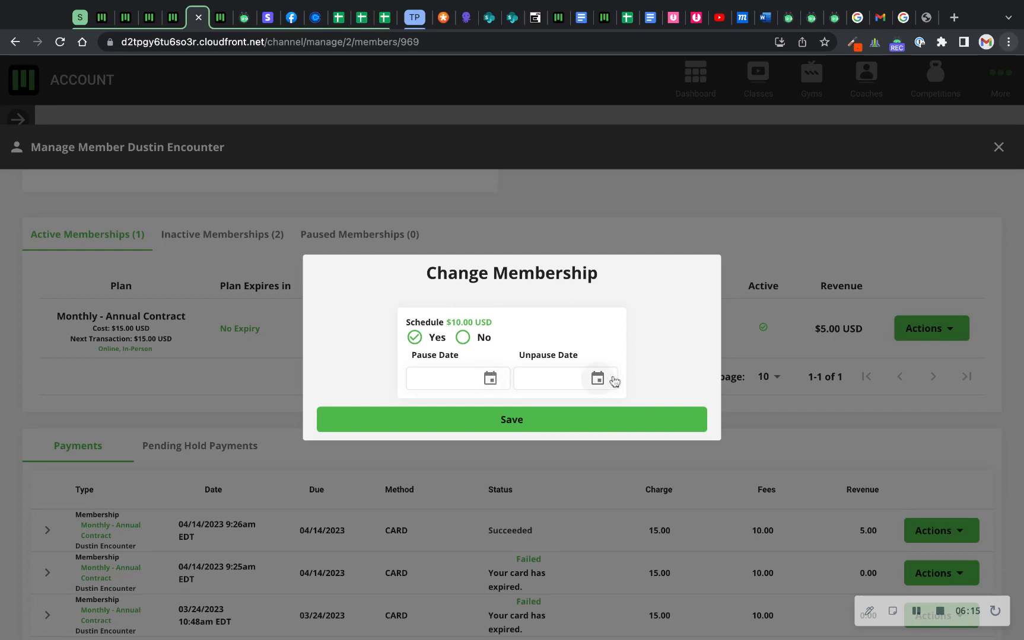
click(768, 374)
View the contract start and end dates of the active membership and close them without saving.
click(922, 328)
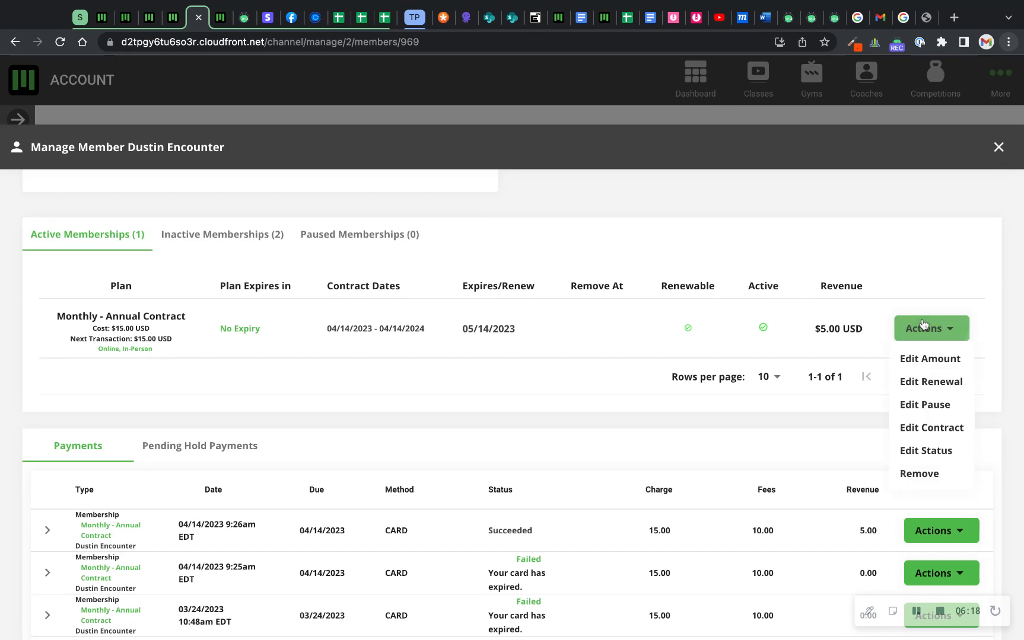
click(932, 429)
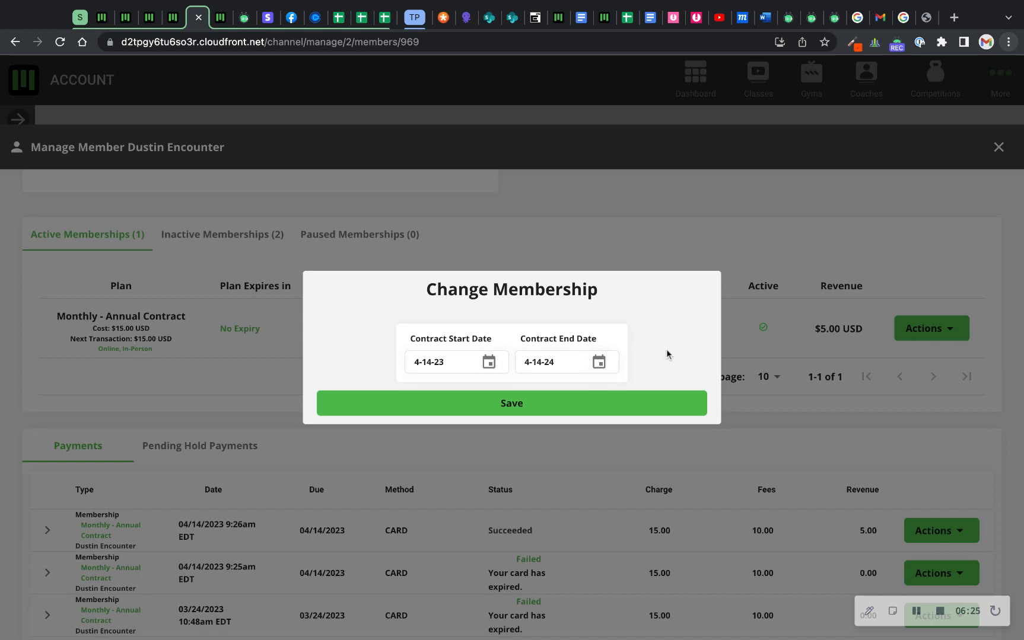
click(748, 347)
Preview the membership's status settings with Active set to No, close without saving and look over its remaining actions.
click(924, 328)
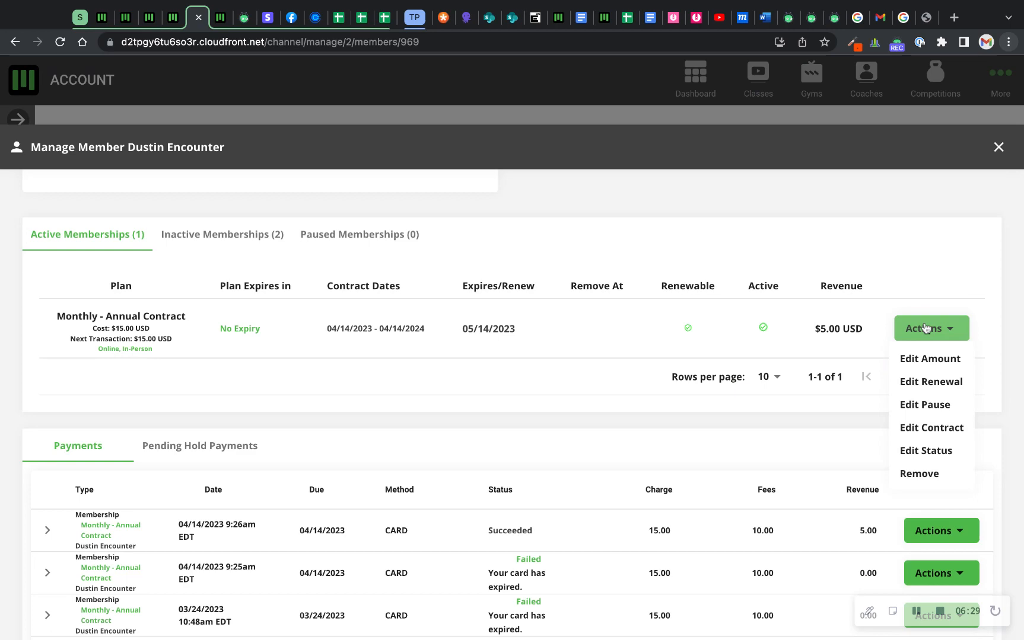
click(924, 450)
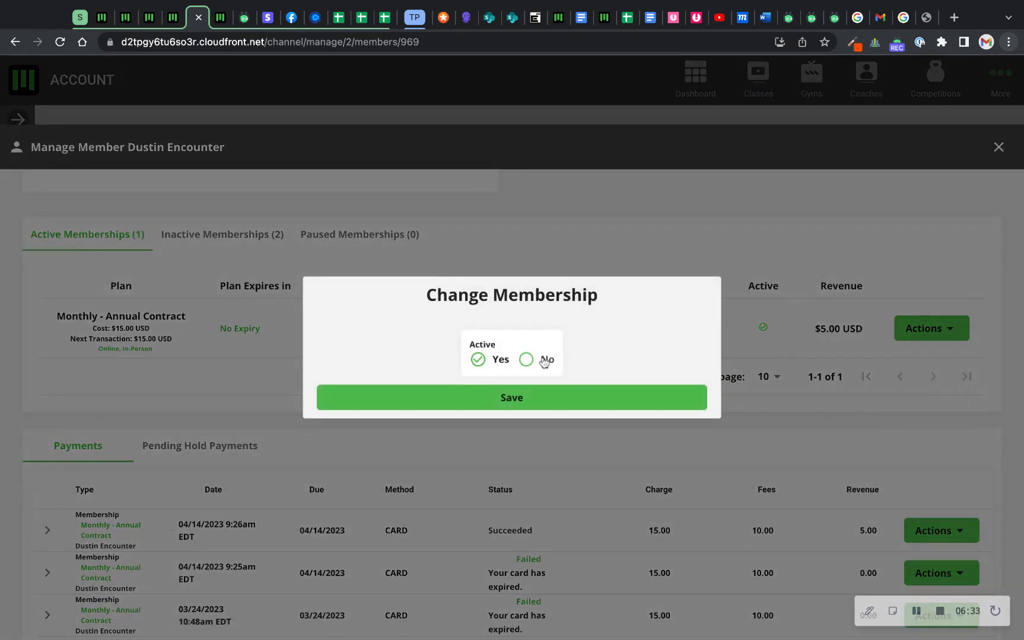
click(526, 360)
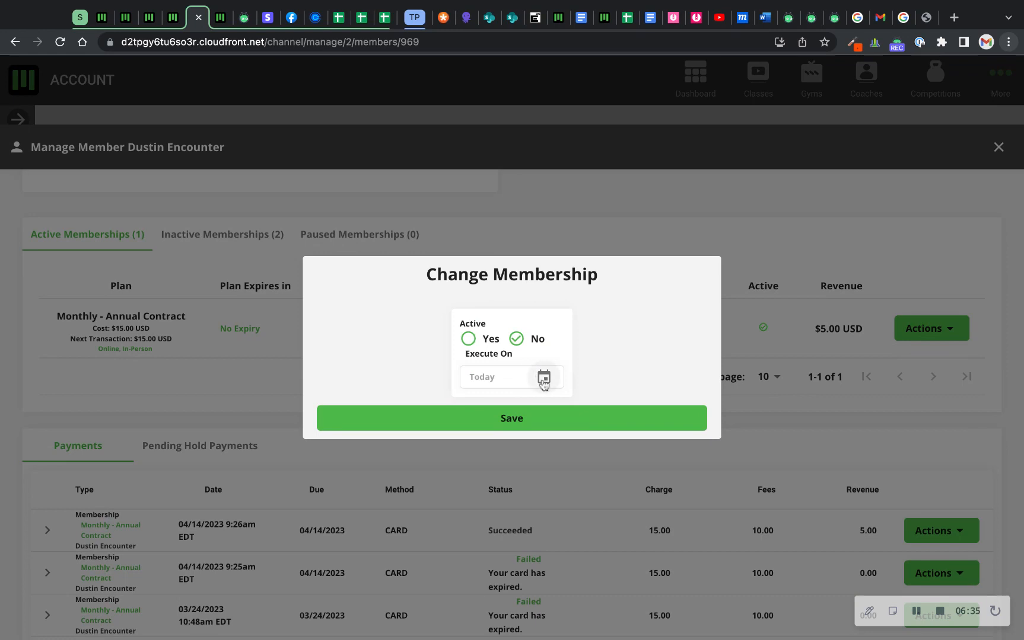
click(789, 326)
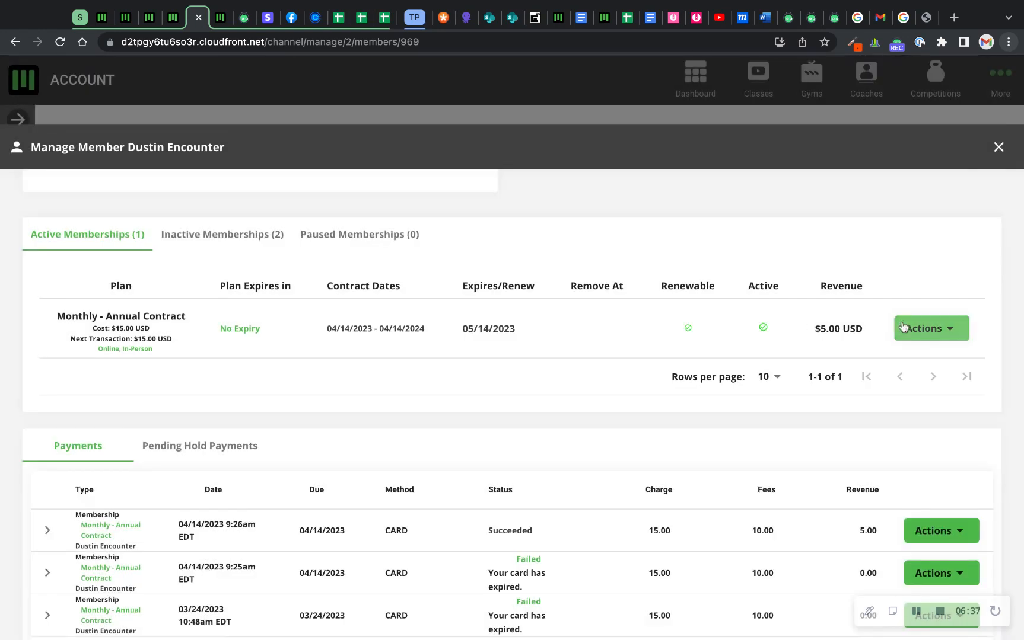
click(907, 329)
click(778, 427)
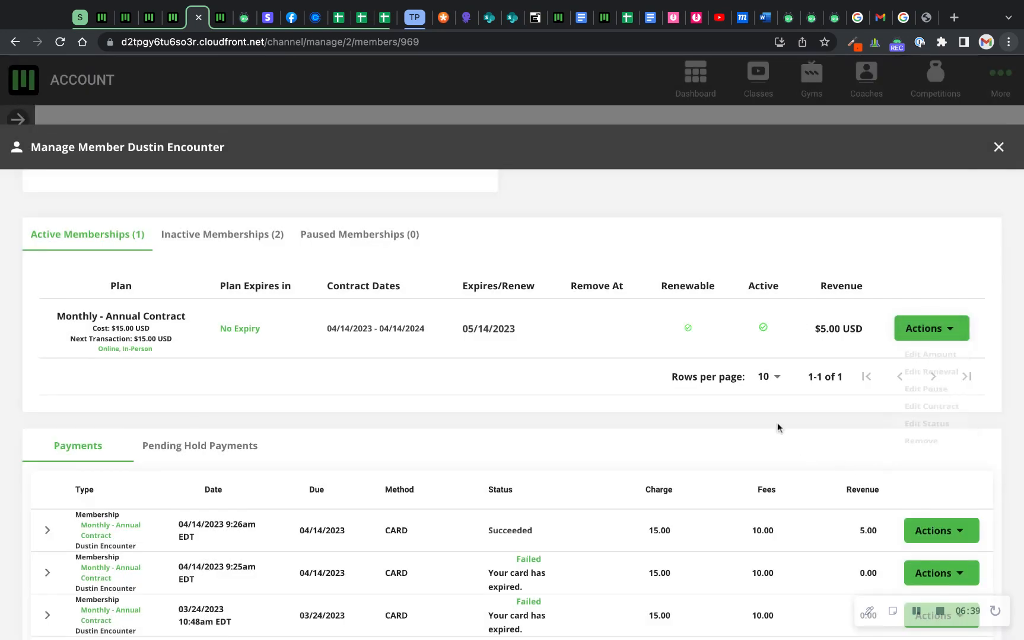
Check the member's pending hold payments and return to the regular payments list.
scroll(778, 427, down, 3)
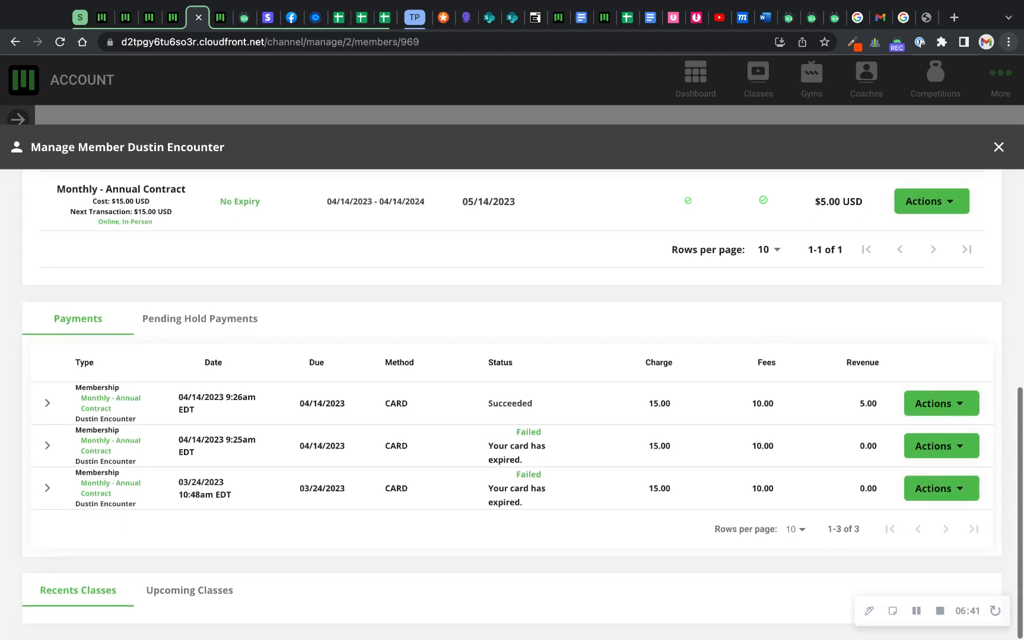
click(214, 320)
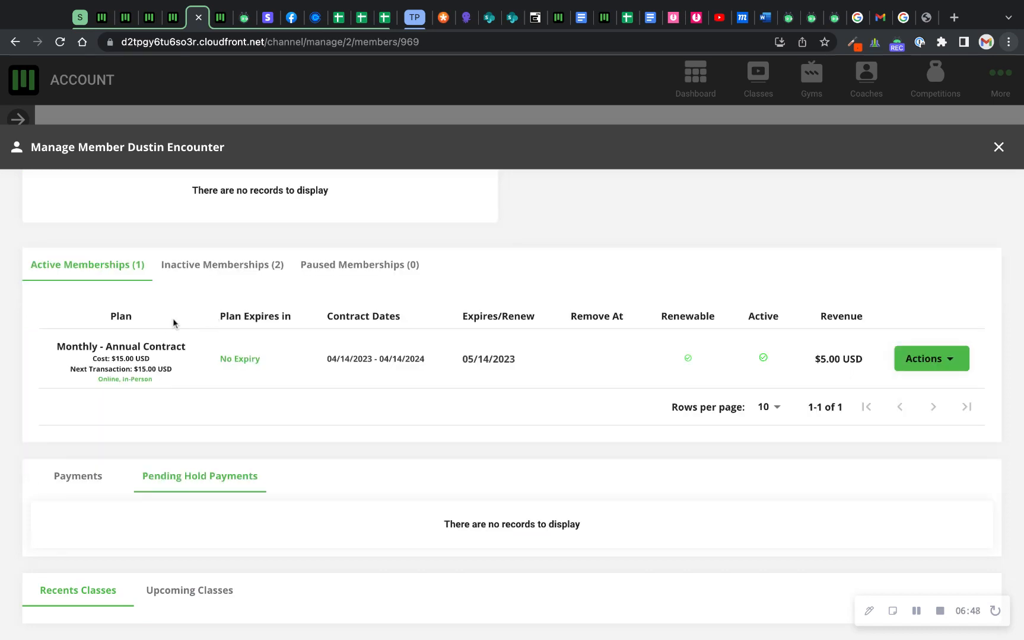
click(85, 477)
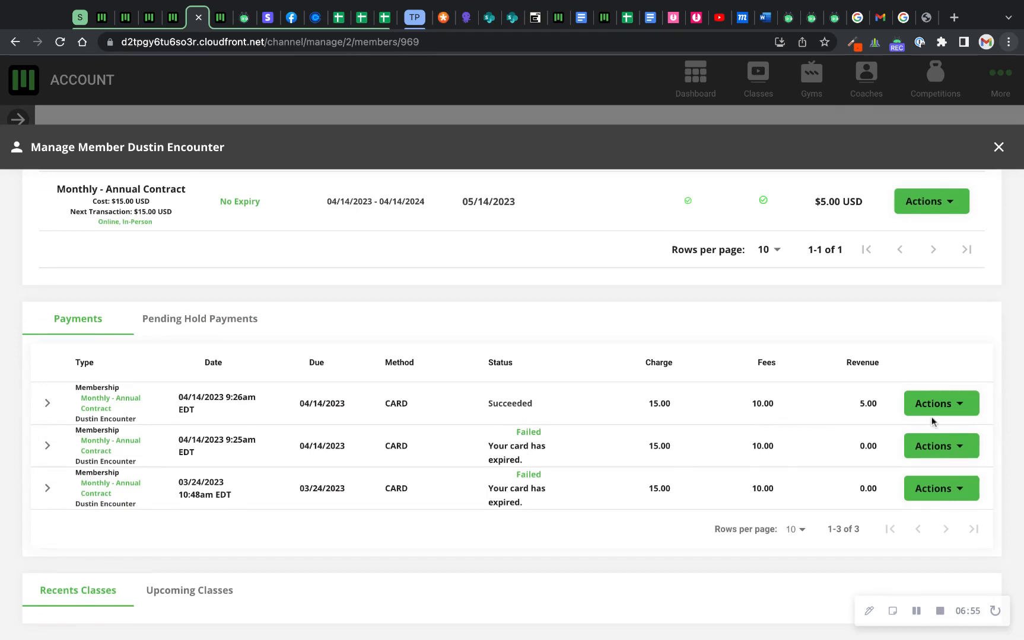
Check the available actions for the most recent payment and return to the member's profile details.
click(962, 410)
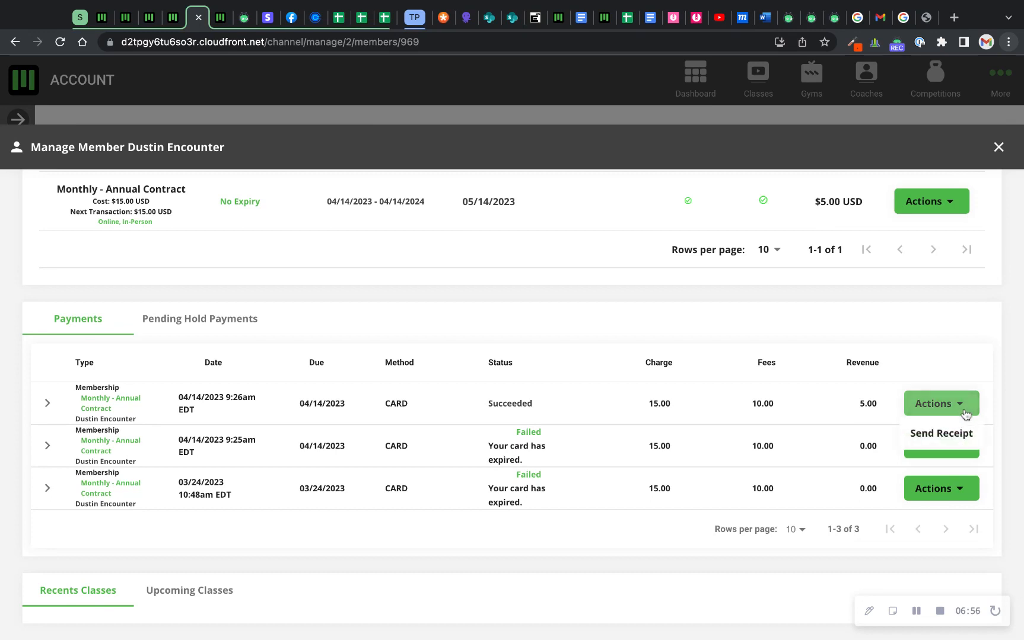
click(835, 448)
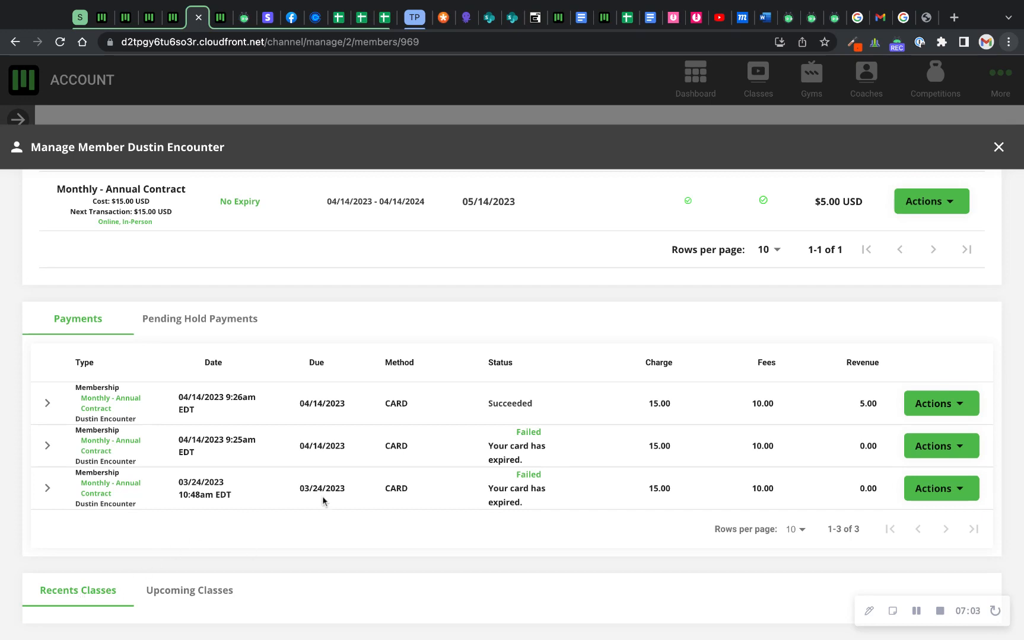
scroll(322, 496, up, 5)
scroll(322, 496, up, 2)
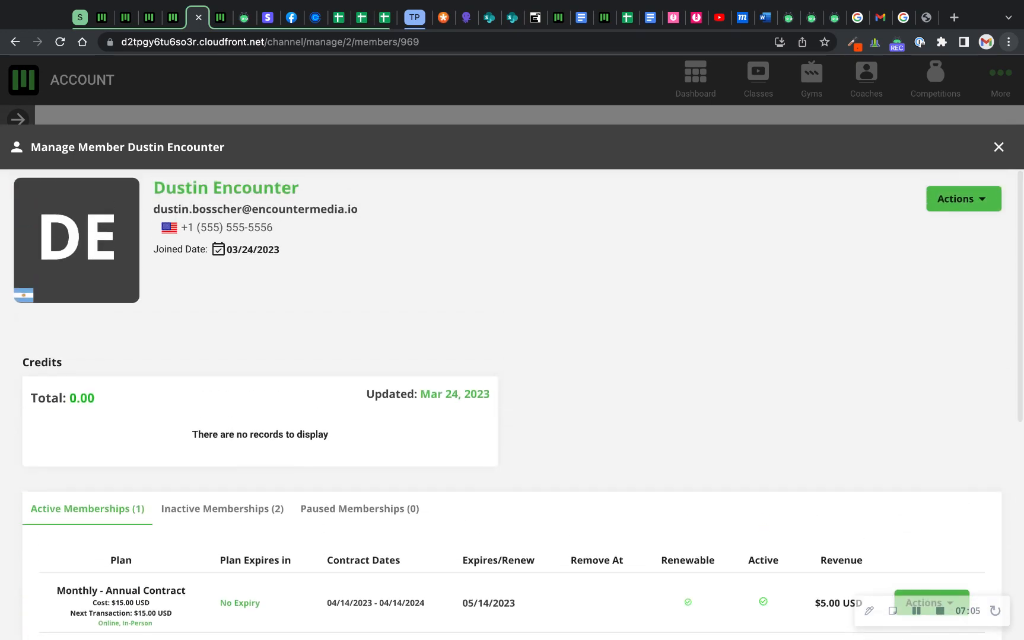